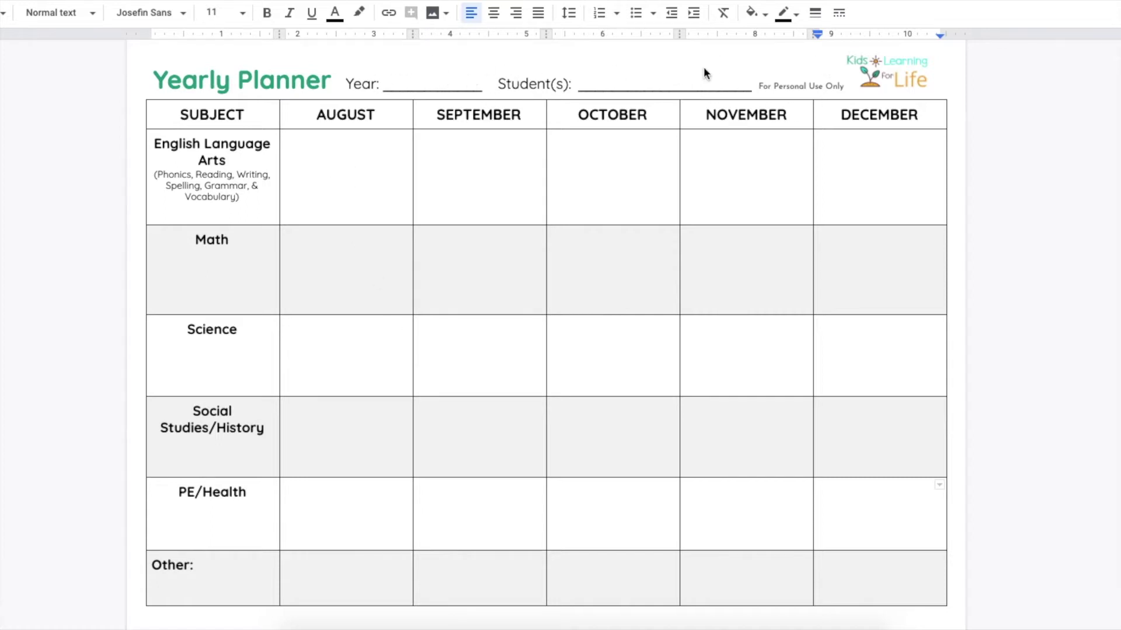
- Select the word Science in the subject column
scroll(352, 198, down, 15)
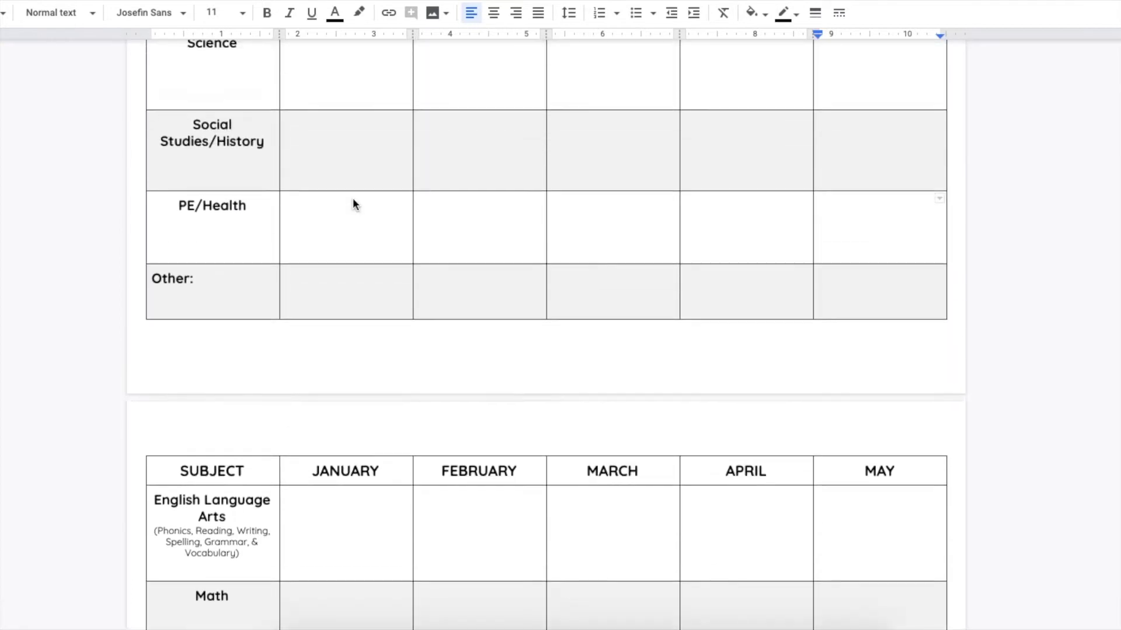
scroll(352, 197, up, 2)
scroll(352, 198, down, 1)
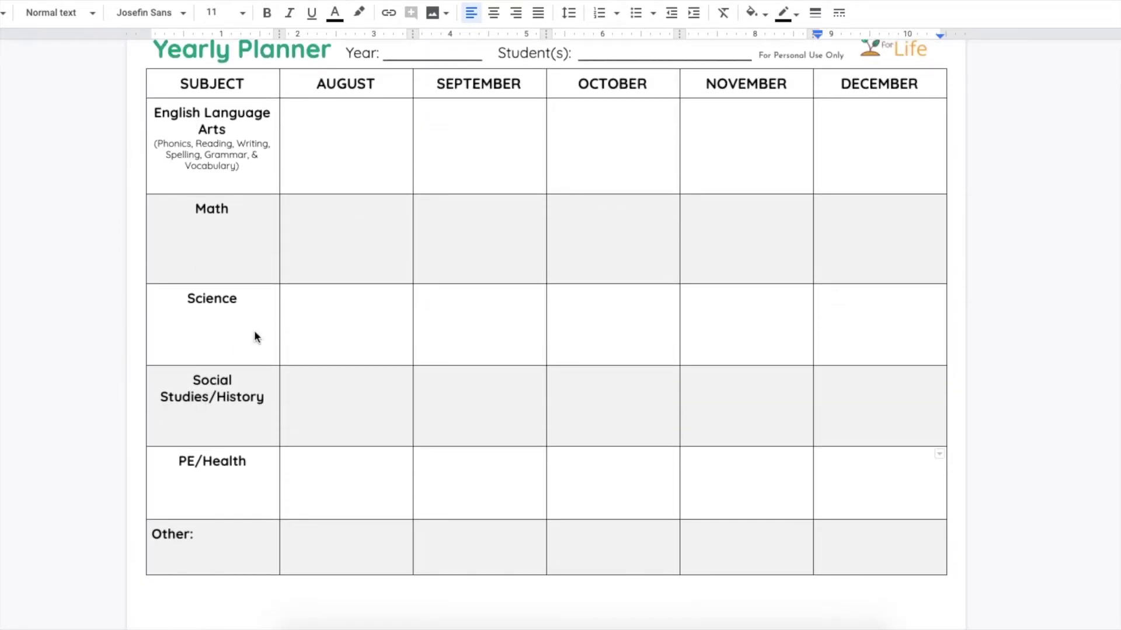
drag(185, 299, 234, 299)
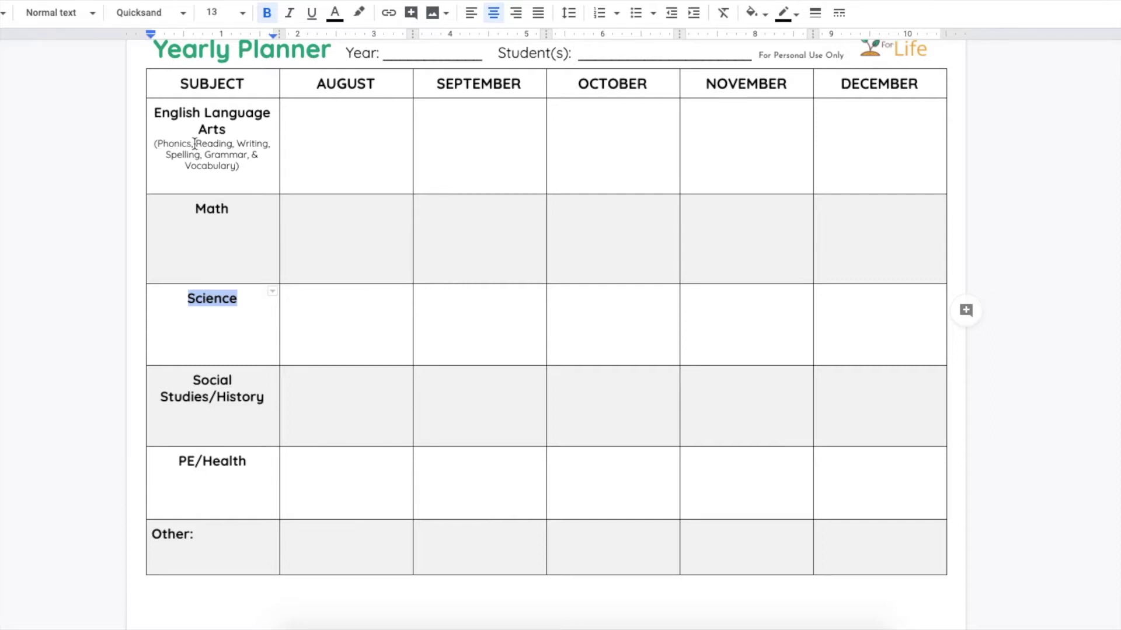
- Type 'AAR 2-' in the August English Language Arts cell and add '(1)' to the AUGUST header
click(298, 110)
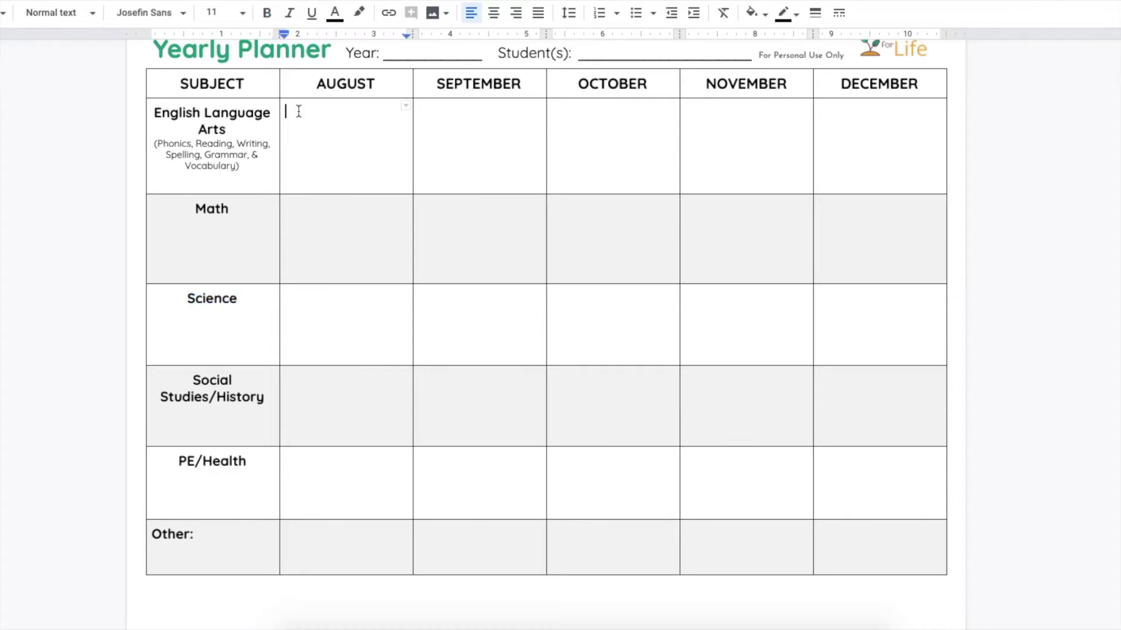
text(AAR 2-)
click(390, 84)
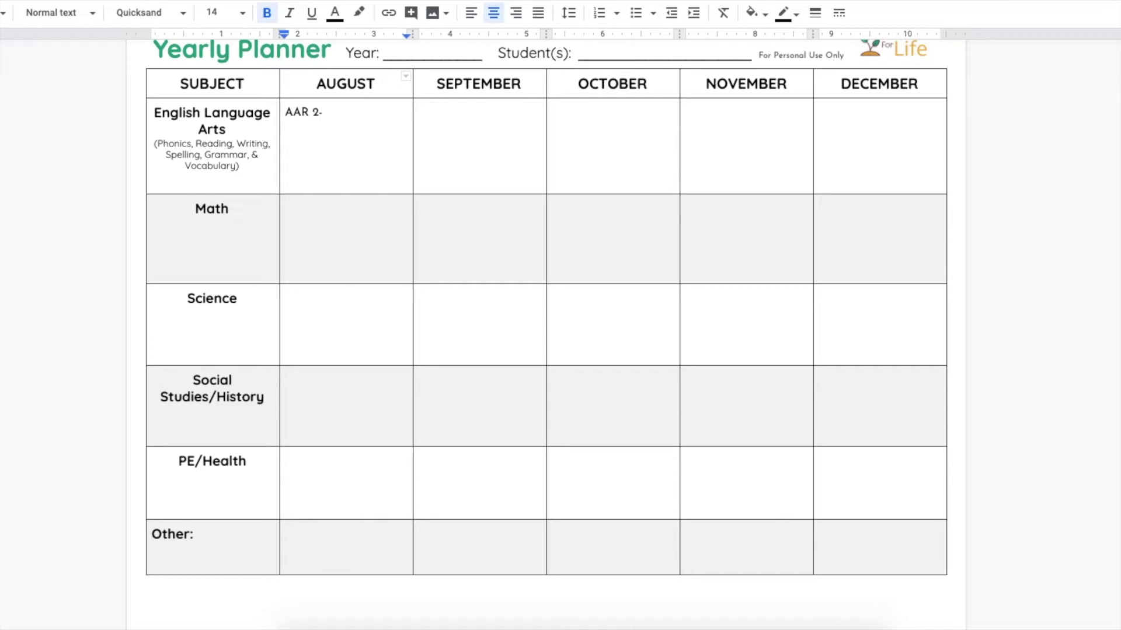
text((1))
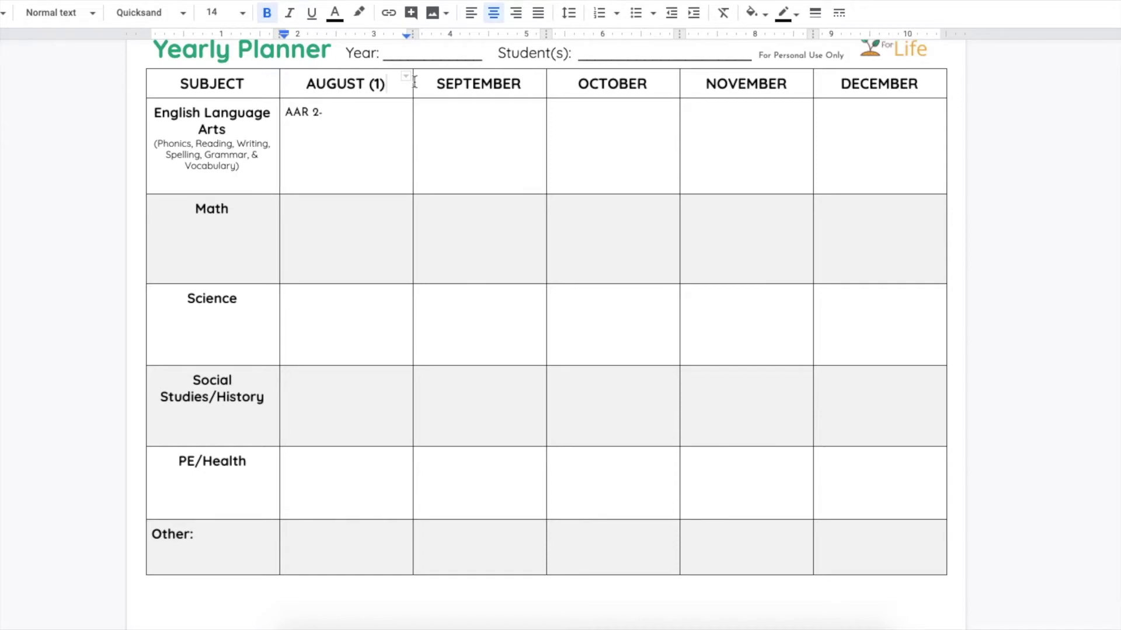
- Add week counts to the SEPTEMBER (5), OCTOBER (4) and DECEMBER (3) headers
click(521, 85)
text((5)
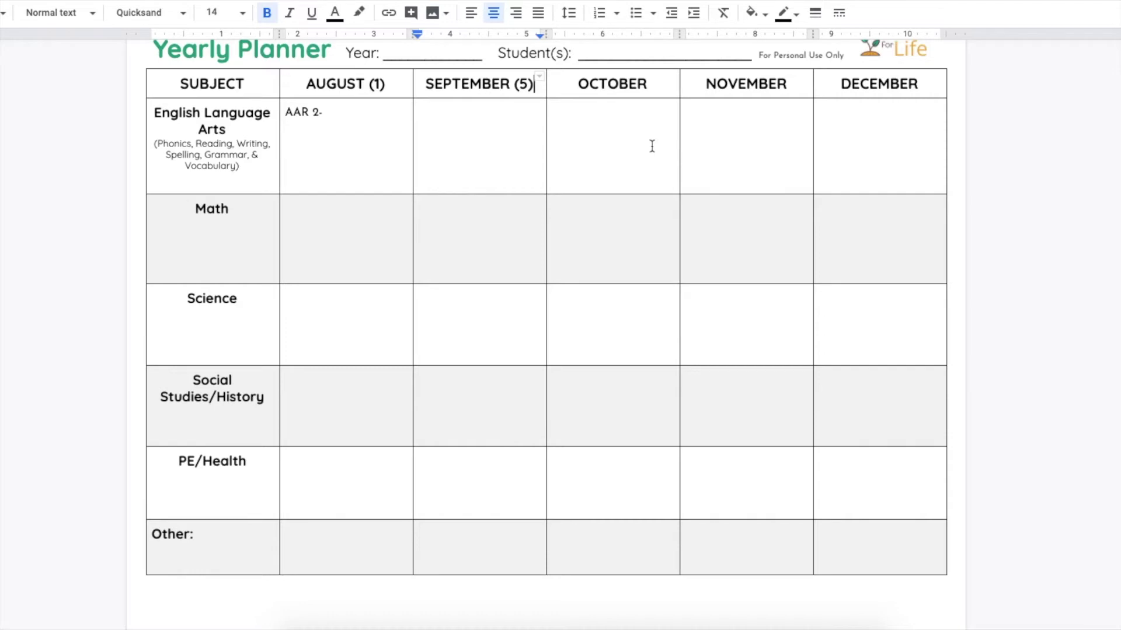
click(660, 83)
text(94)
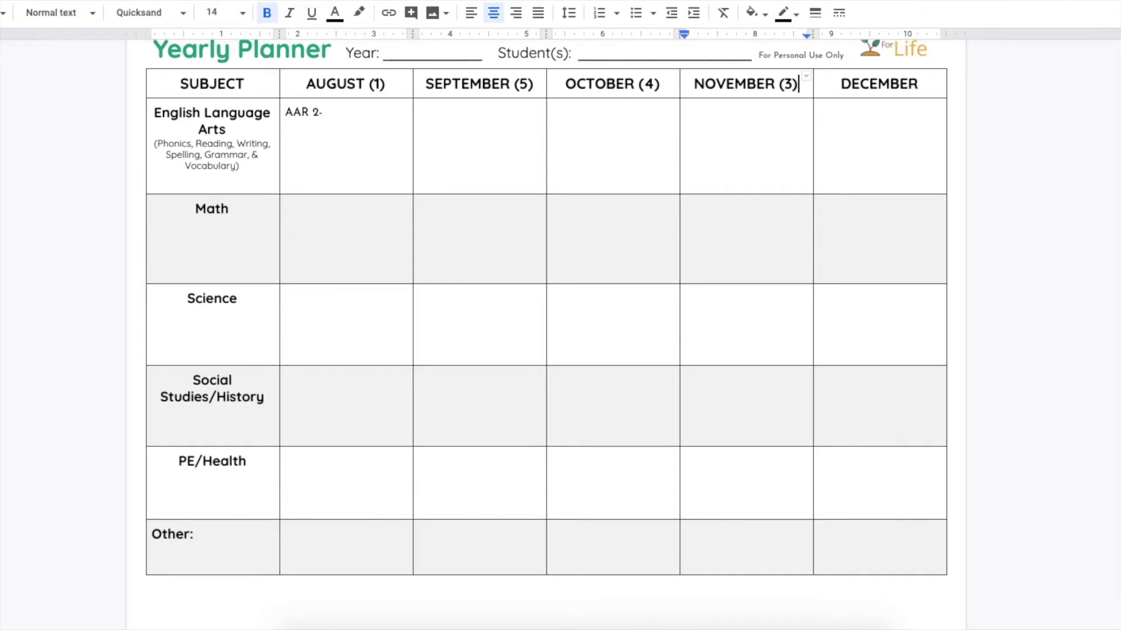
click(922, 83)
text((3))
scroll(309, 140, up, 1)
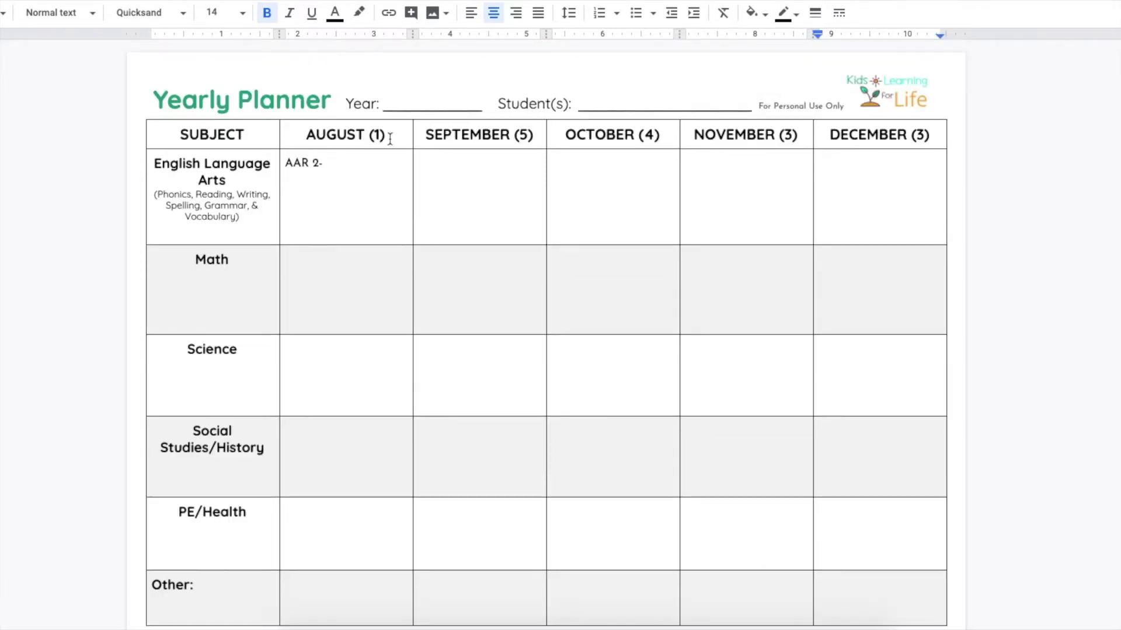
scroll(408, 270, down, 8)
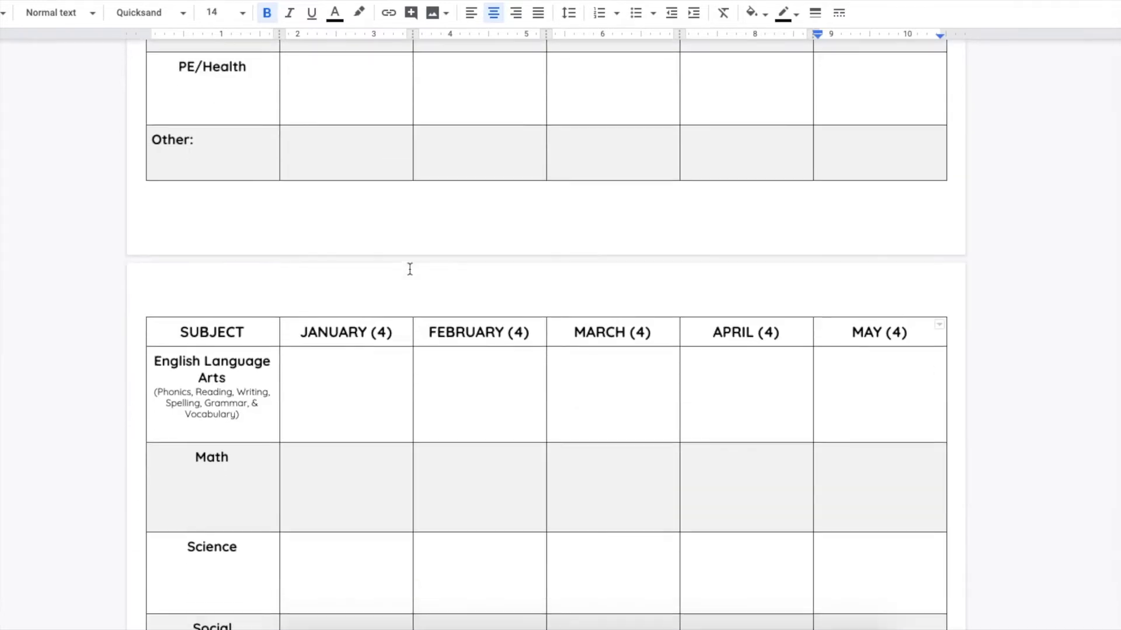
scroll(410, 270, down, 2)
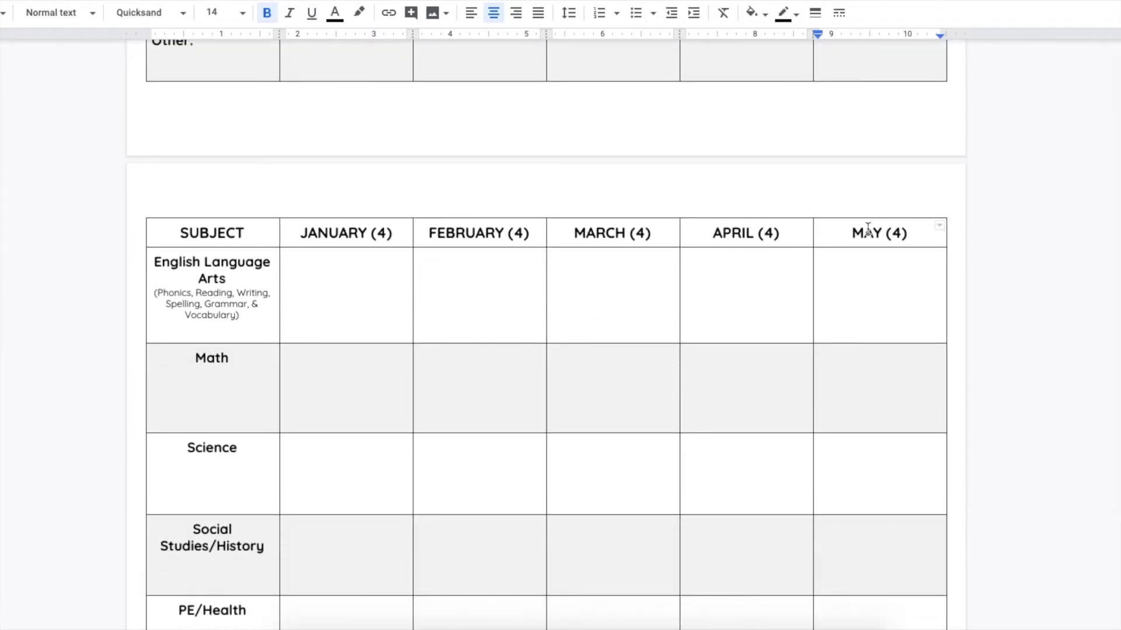
click(918, 240)
scroll(413, 245, up, 9)
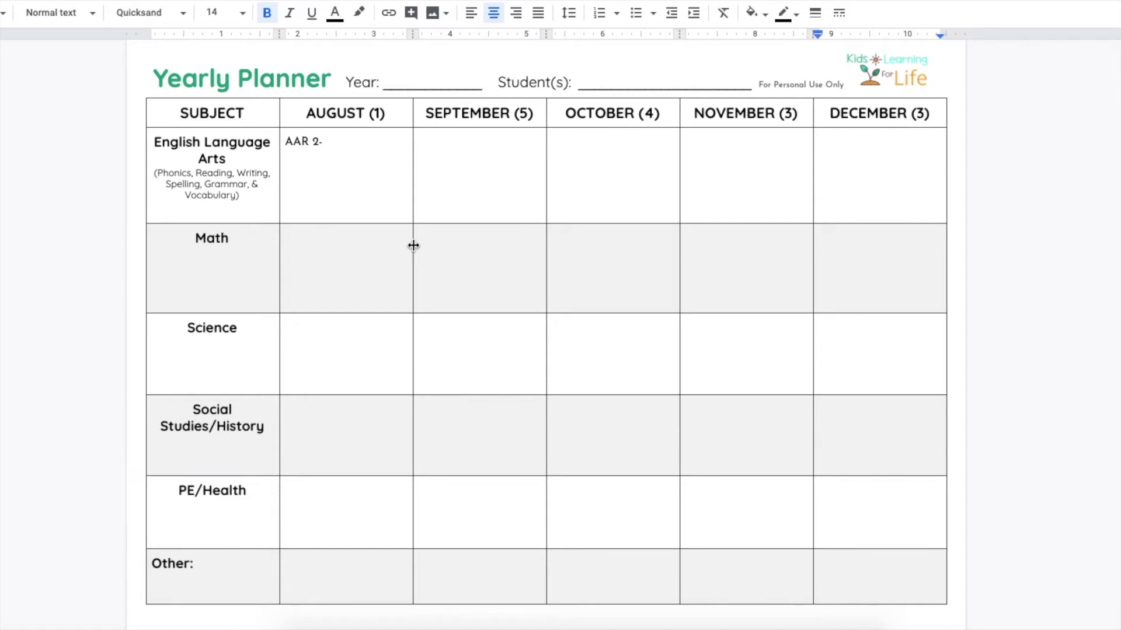
scroll(347, 170, up, 1)
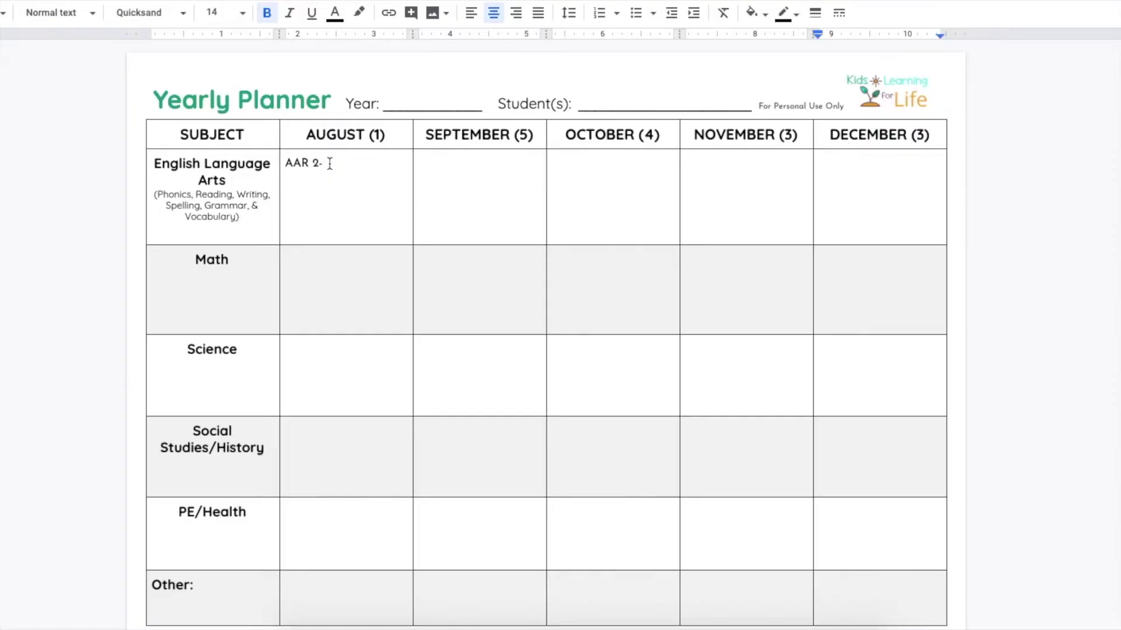
- Work out 57 ÷ 36 in Calculator, getting 1.583333333333333
click(530, 620)
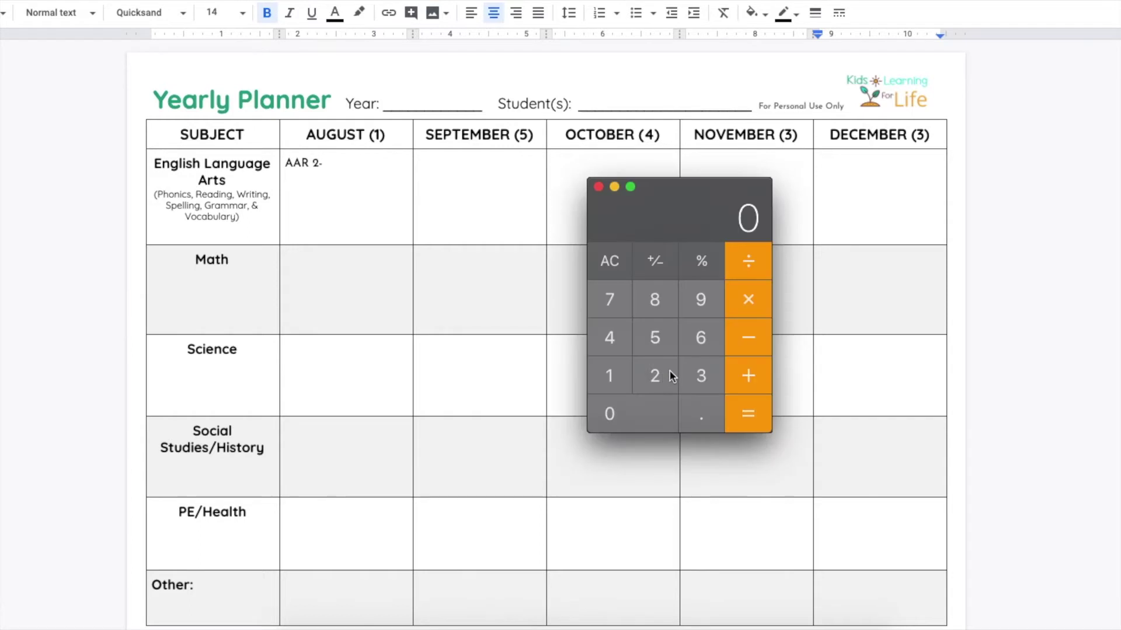
text(57)
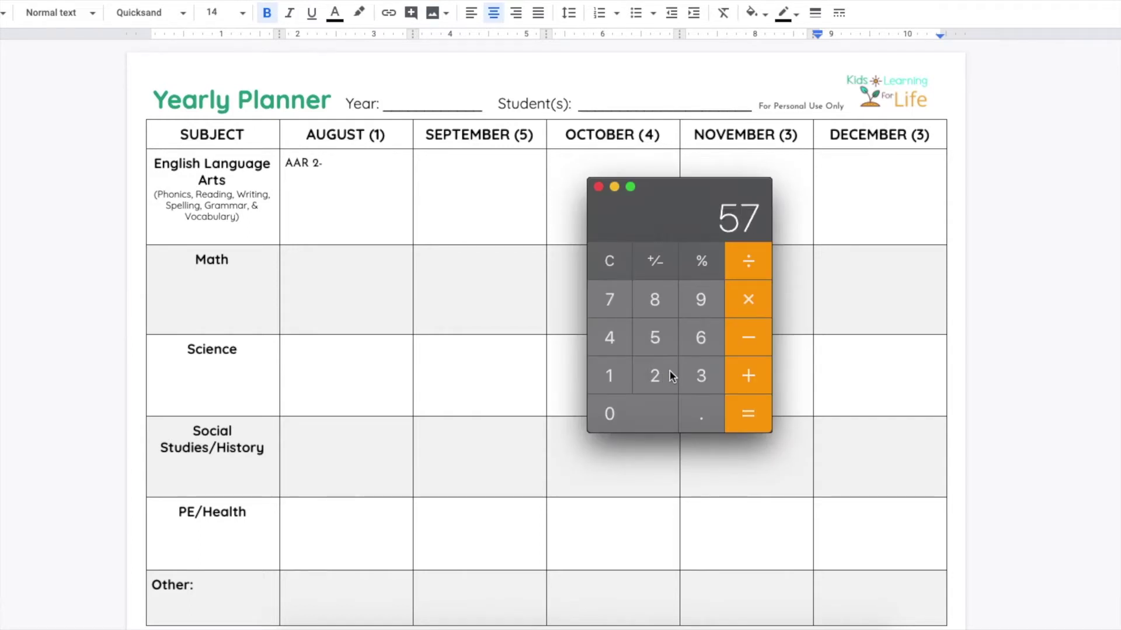
click(756, 261)
text(36)
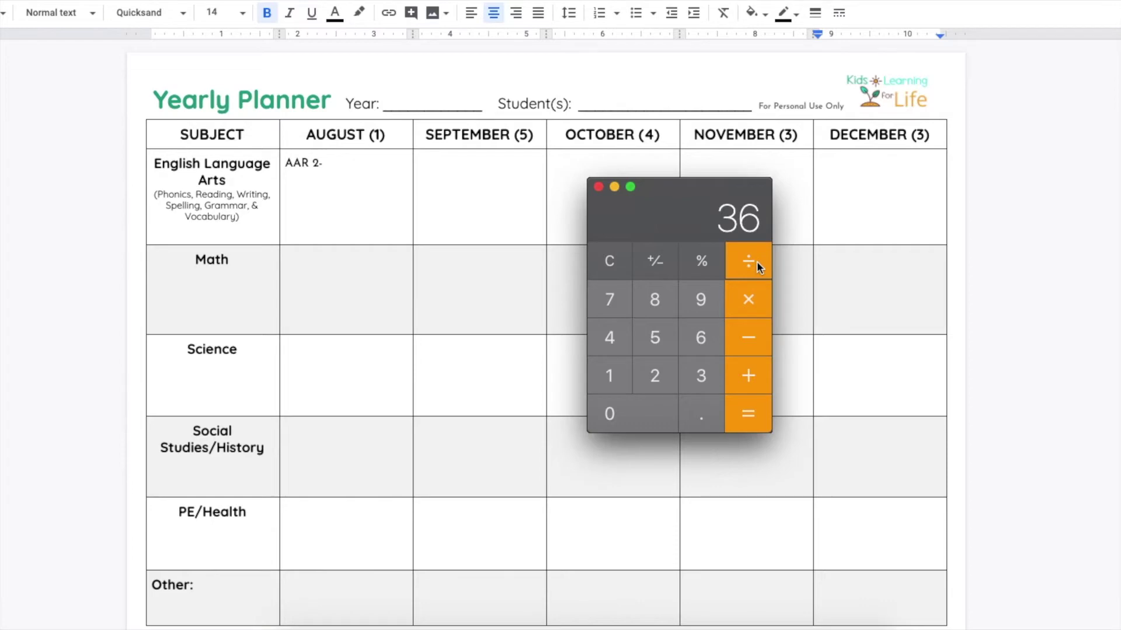
key(Return)
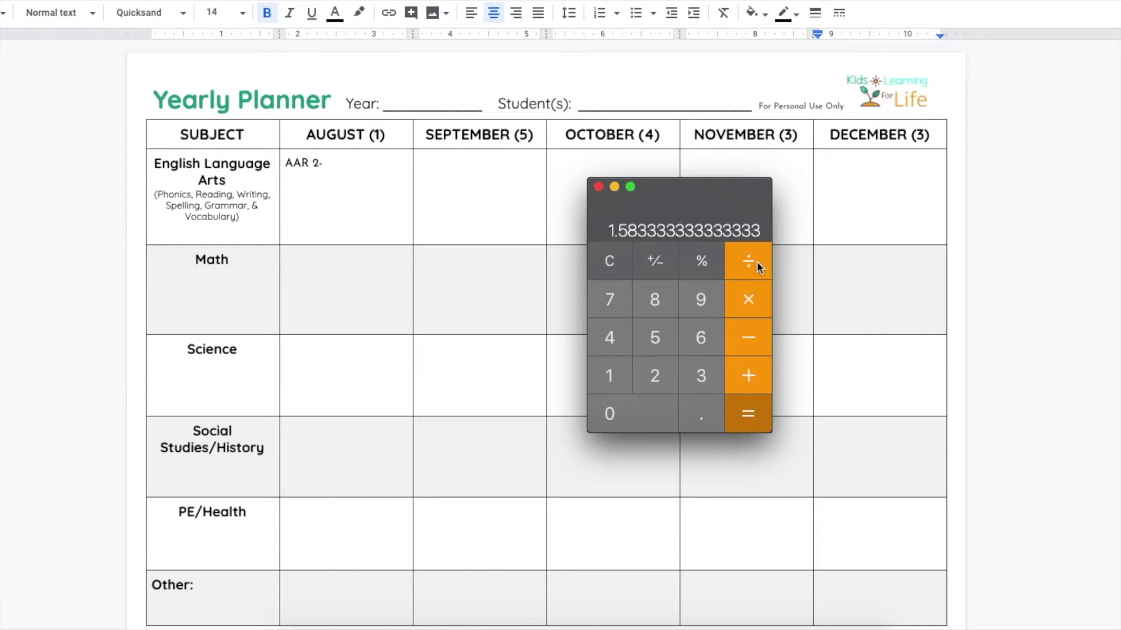
click(335, 164)
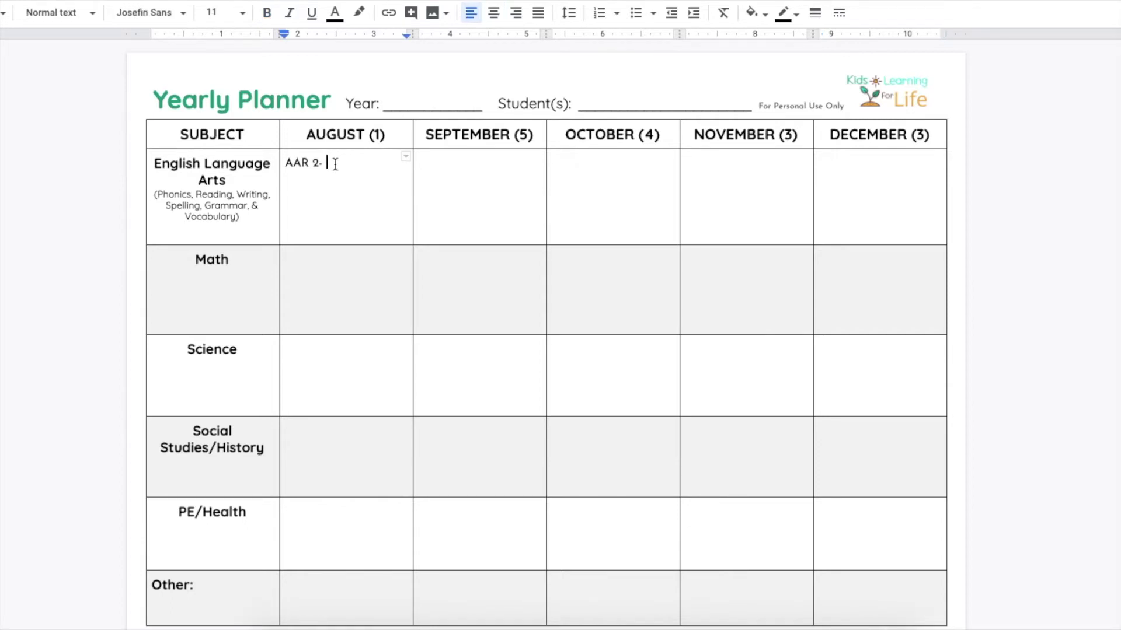
- Enter AAR 2 lesson ranges: Lessons 1 & 2 in August, 3-12 in September, 13-20 in October
scroll(368, 143, down, 1)
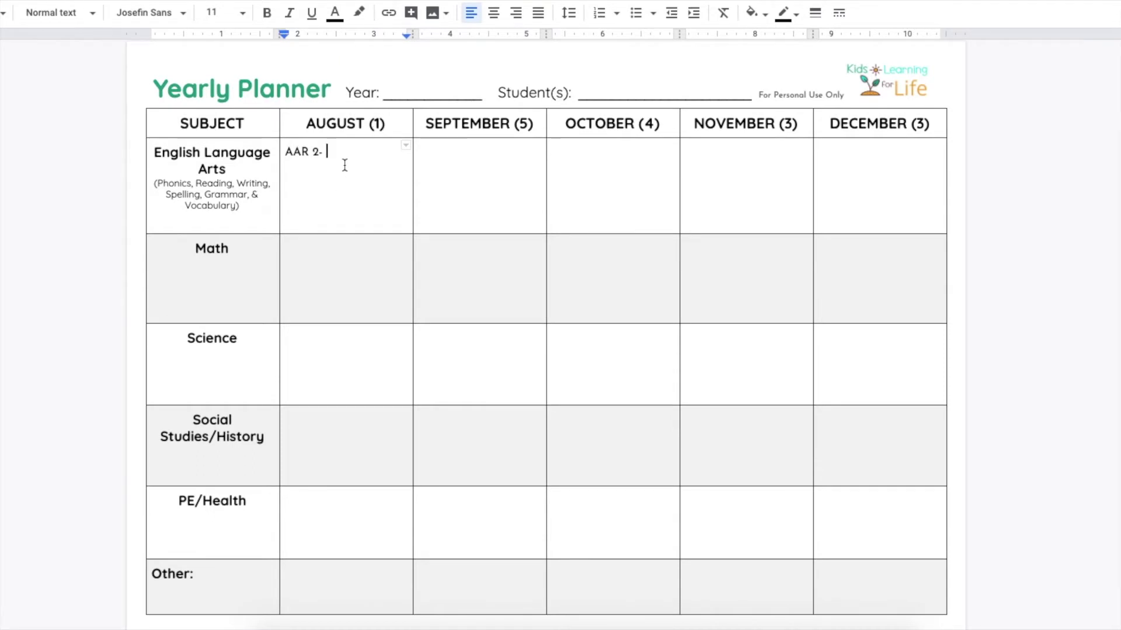
text(Lessons 1 &2)
key(Left)
click(443, 155)
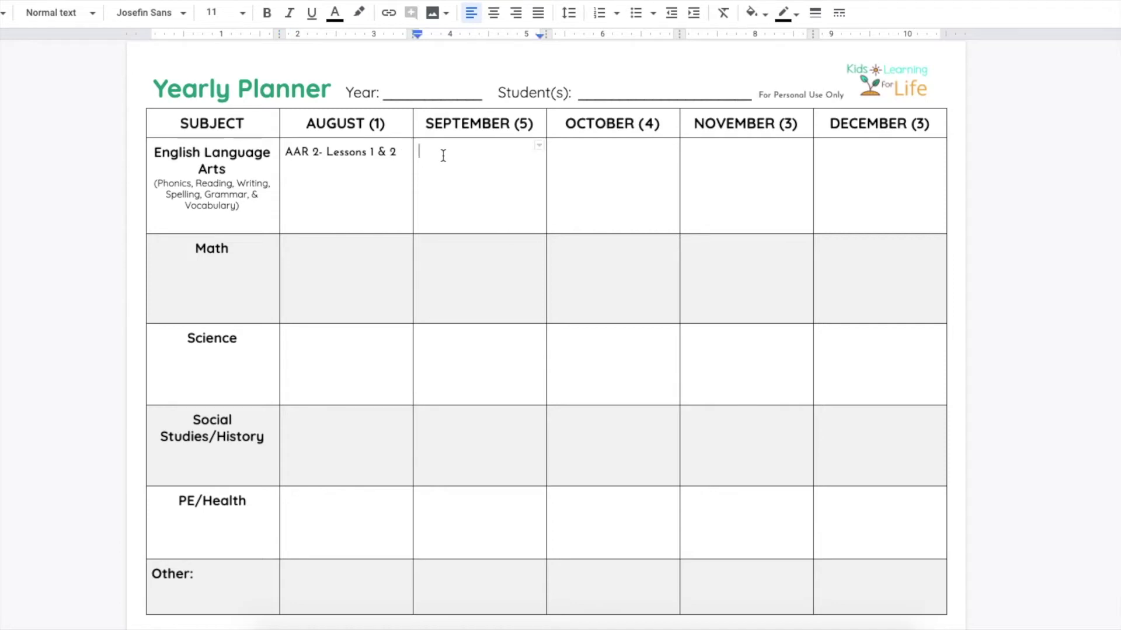
text(AAR 2-)
text(3-12)
key(Left)
key(Left)
key(Left)
key(Left)
text(Lessons)
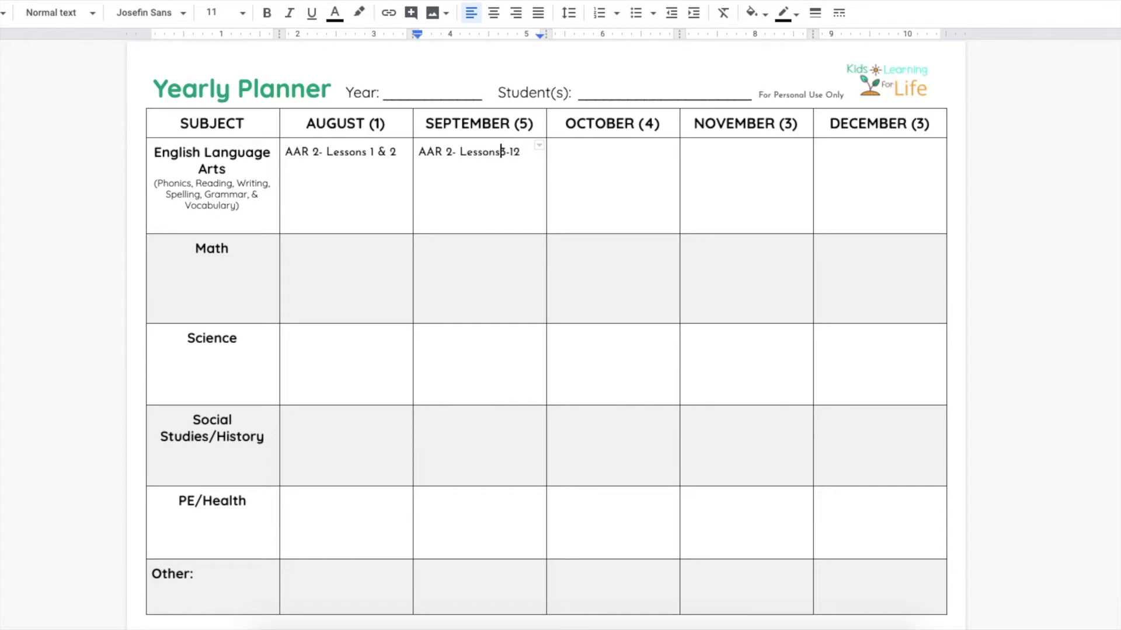
click(575, 149)
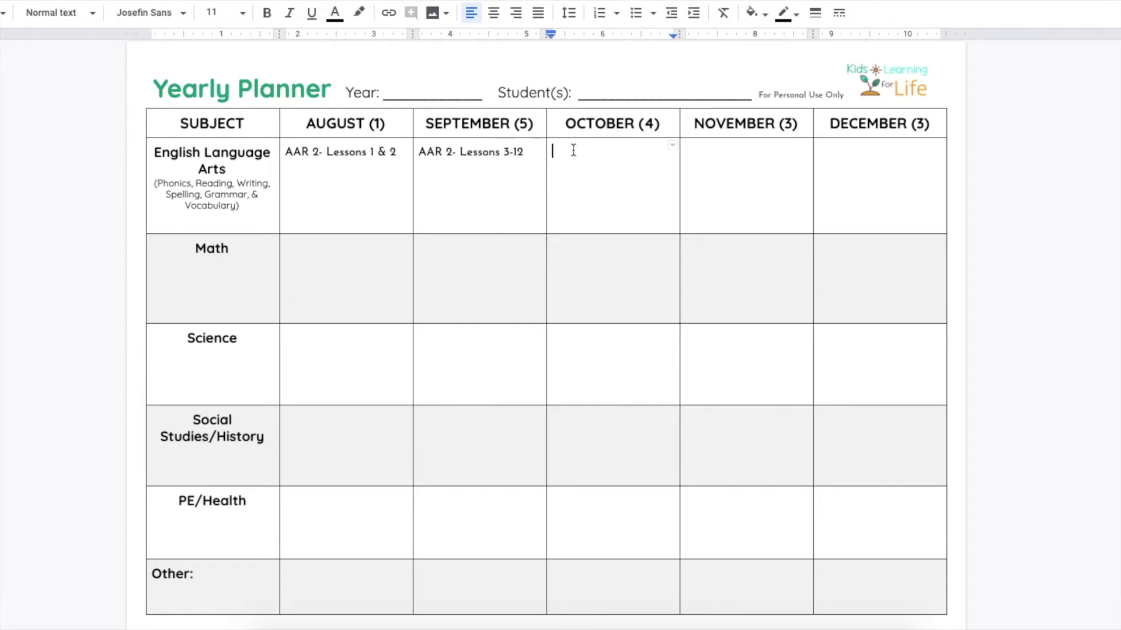
text(AAR 2- Lessons 13-20)
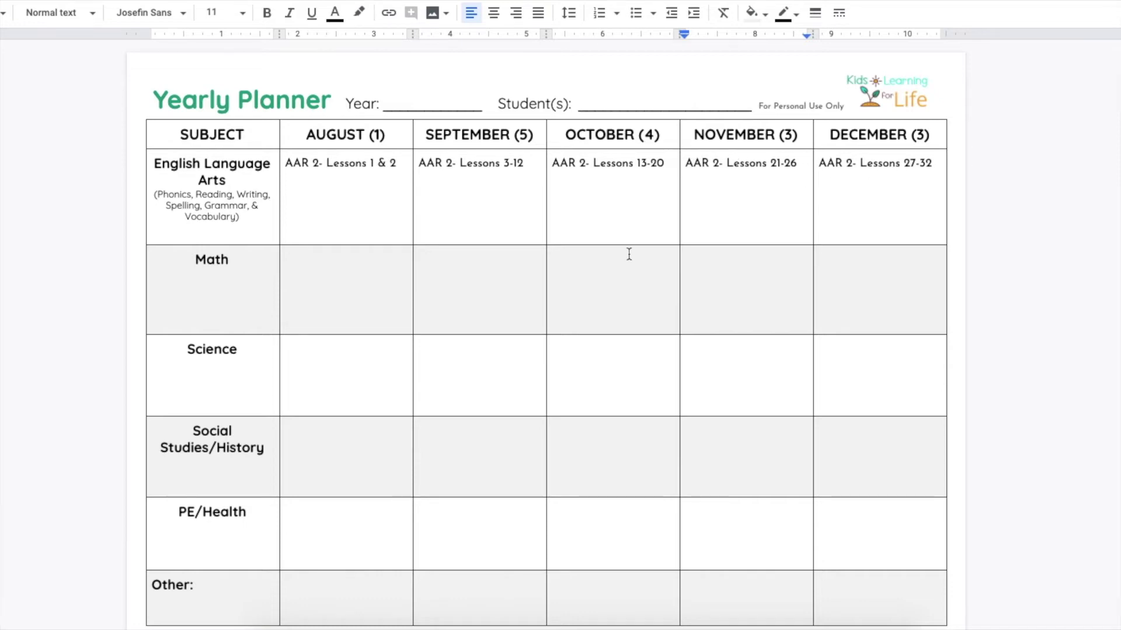
scroll(628, 253, down, 10)
- Add an 'AAR 1-' line below the August AAR 2 entry
key(Return)
text(AAR 1- Lessons 27-32)
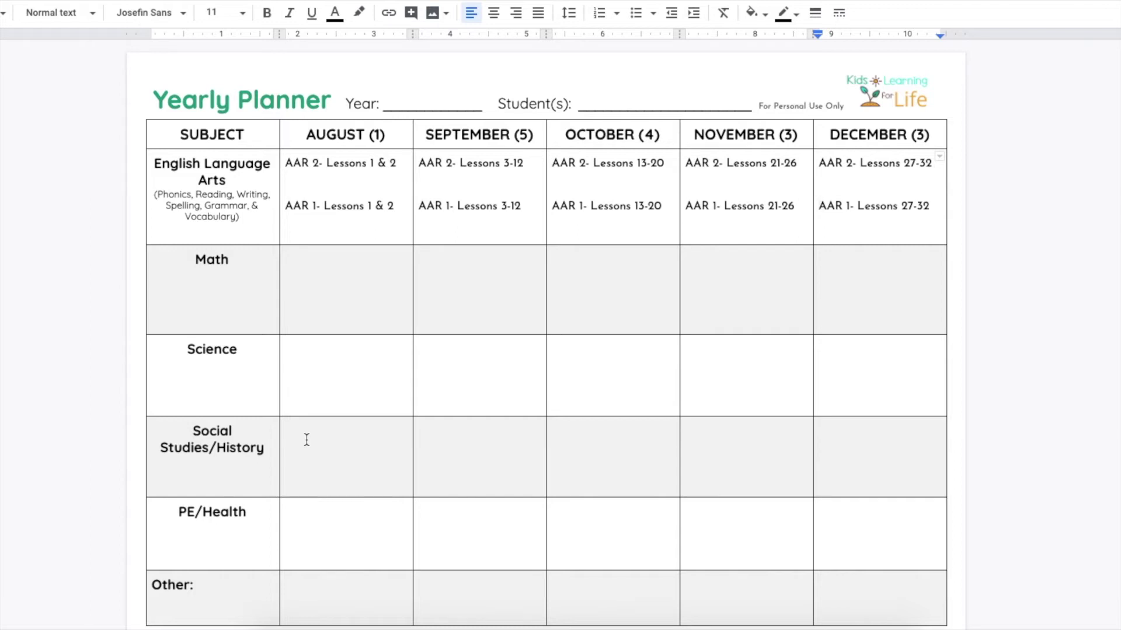
- Append '/History/' after Science in the subject column
click(240, 349)
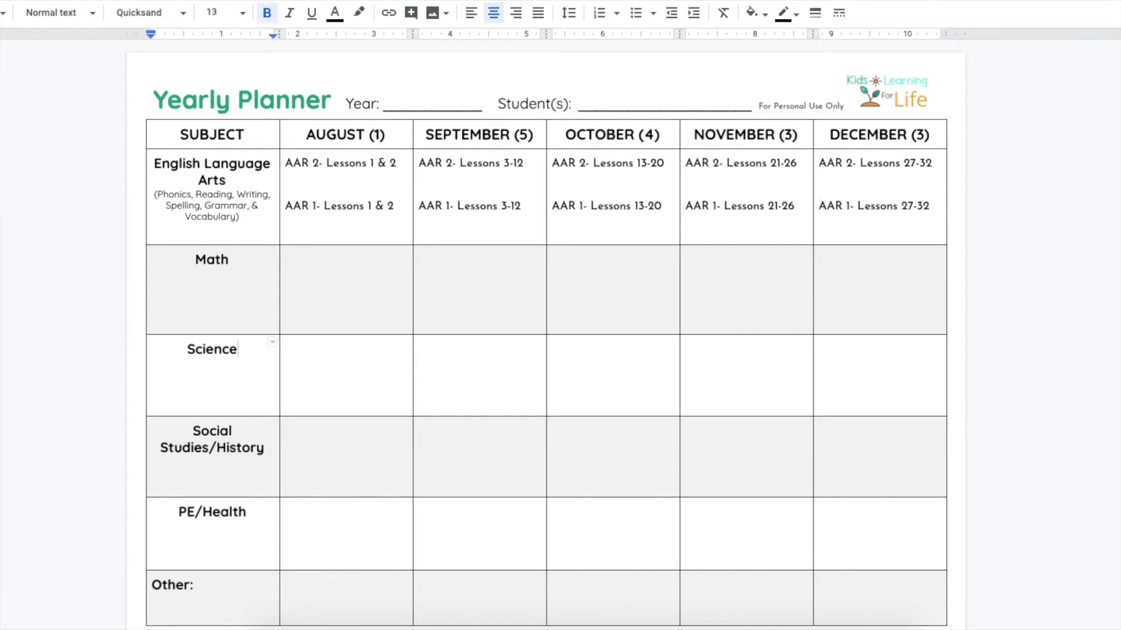
text(/His)
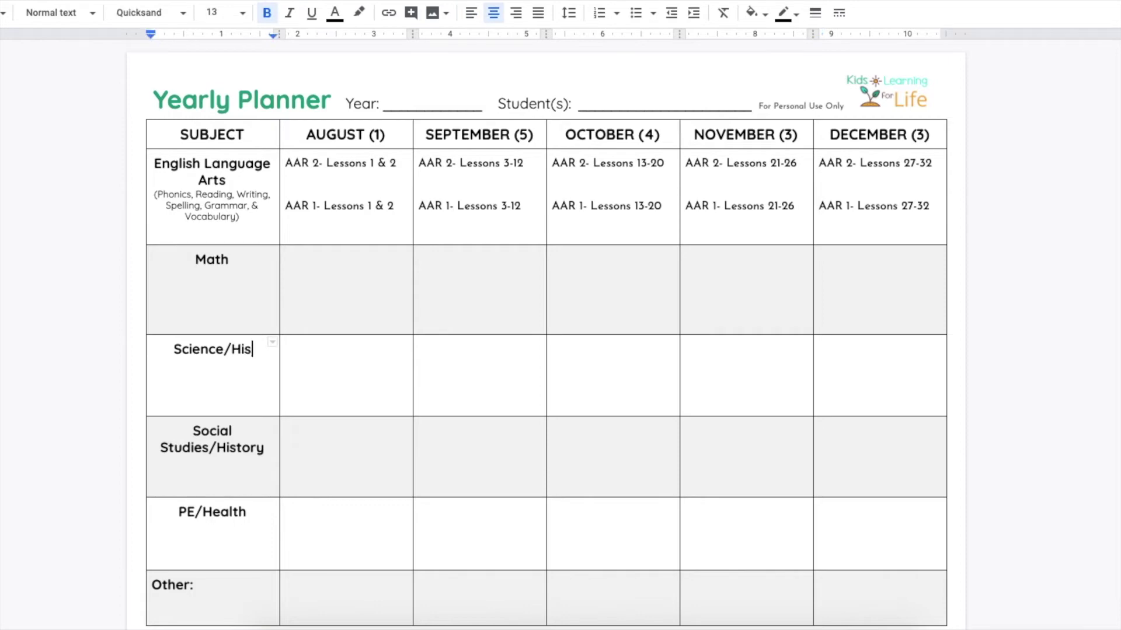
text(tory/)
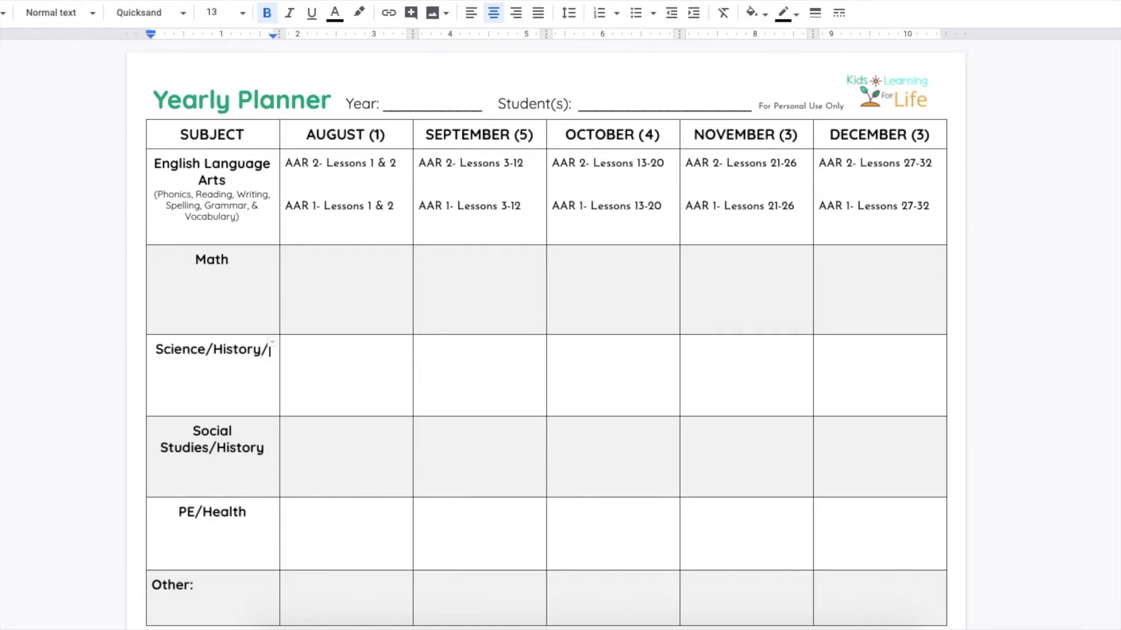
click(308, 351)
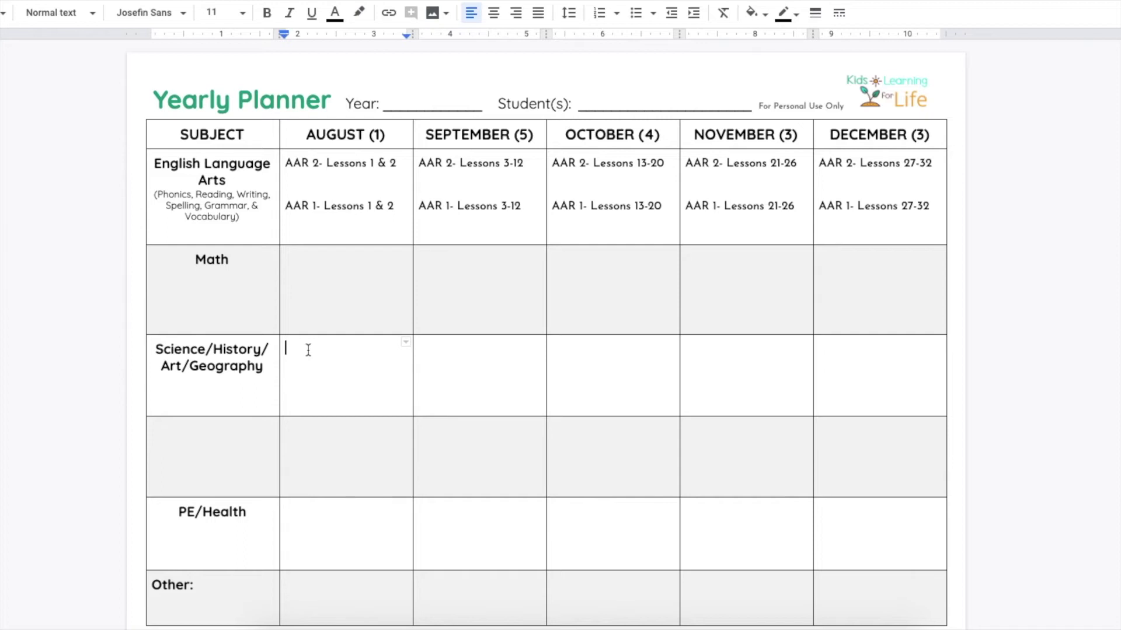
- List science units: Unit 1-2 in August, Units 1-2 to 1-4 in September, Units 1-5 and 1-6 in October
click(308, 350)
text(Unit 1-2)
click(434, 349)
text(Unit 1-2)
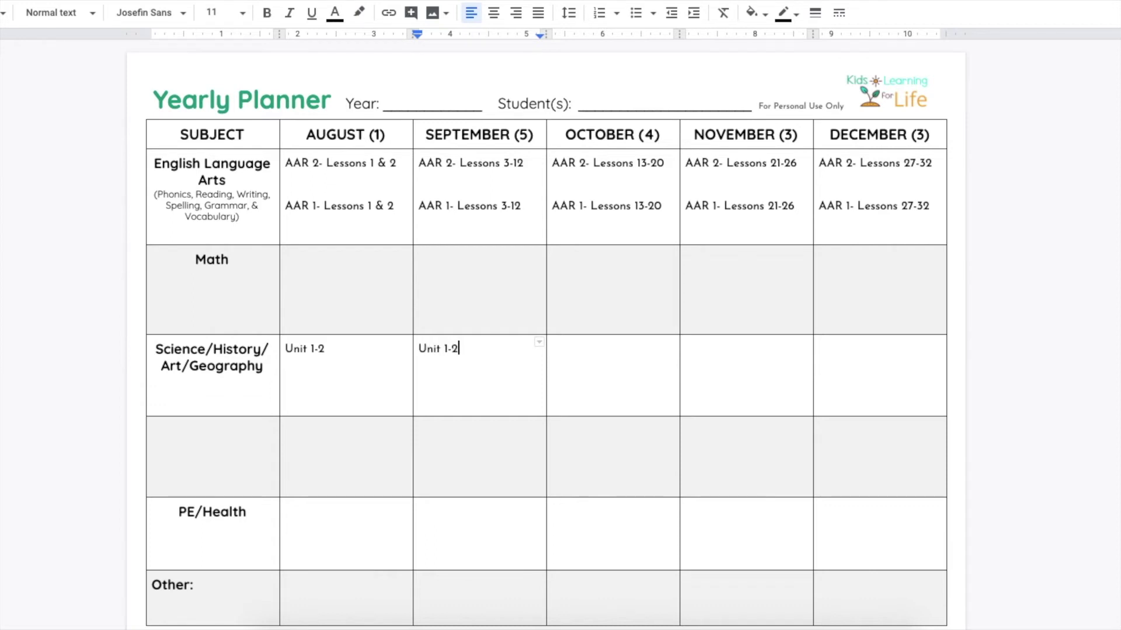
key(Return)
text(Unit 1-3)
key(Return)
text(Unit 1-4)
click(578, 349)
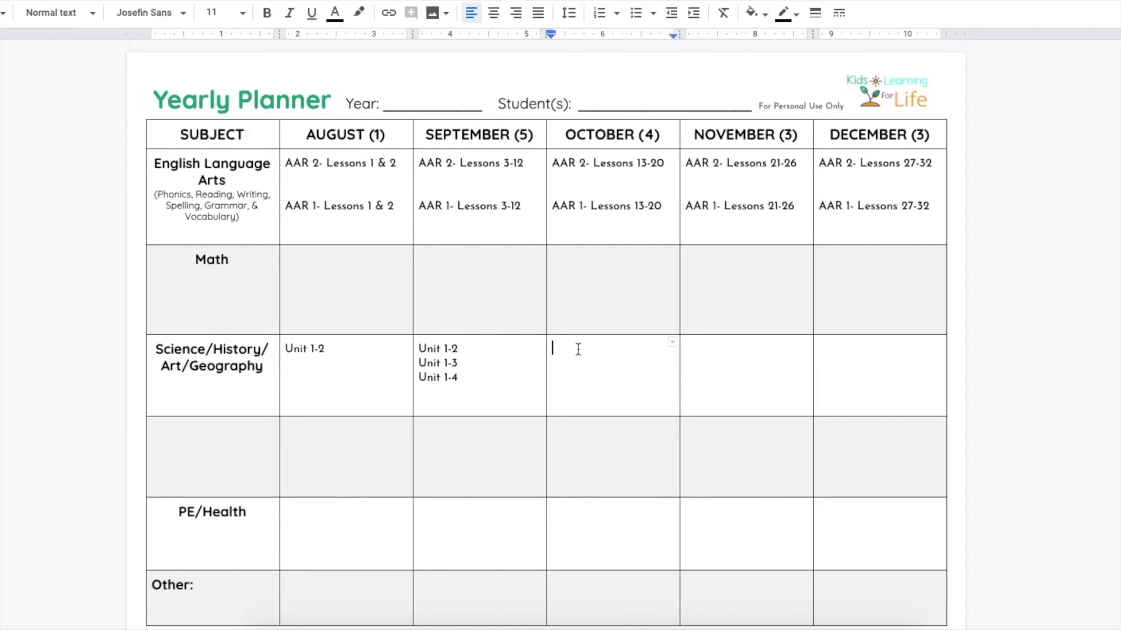
text(Unit 1-5)
key(Return)
text(Unit 1-6)
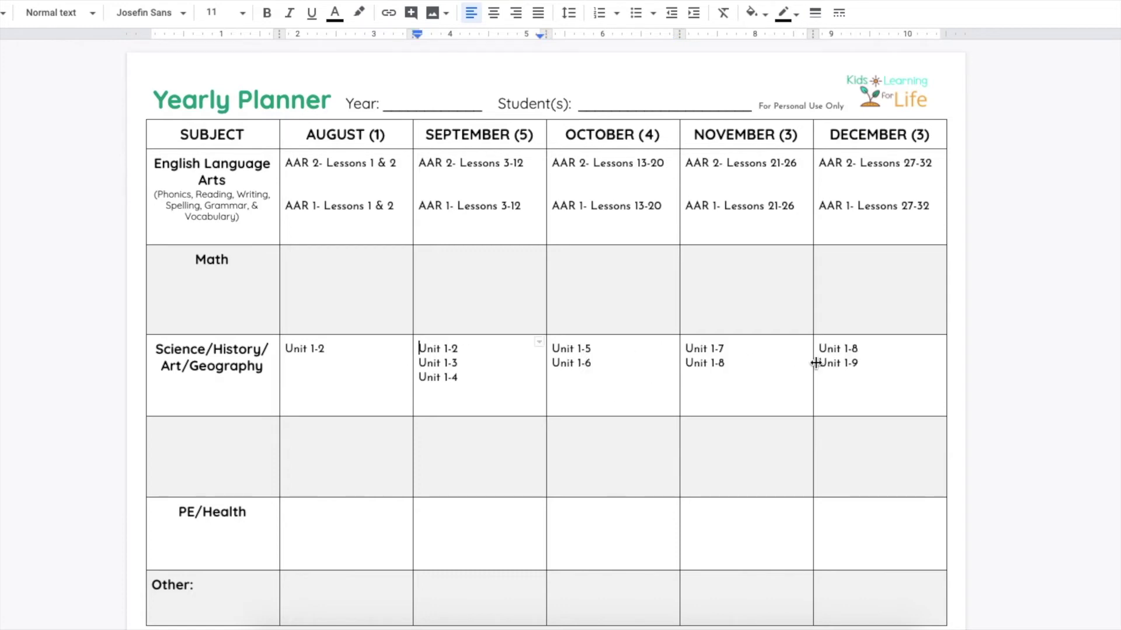
- Scroll through the planner and place the cursor in the August Math cell
scroll(816, 362, down, 4)
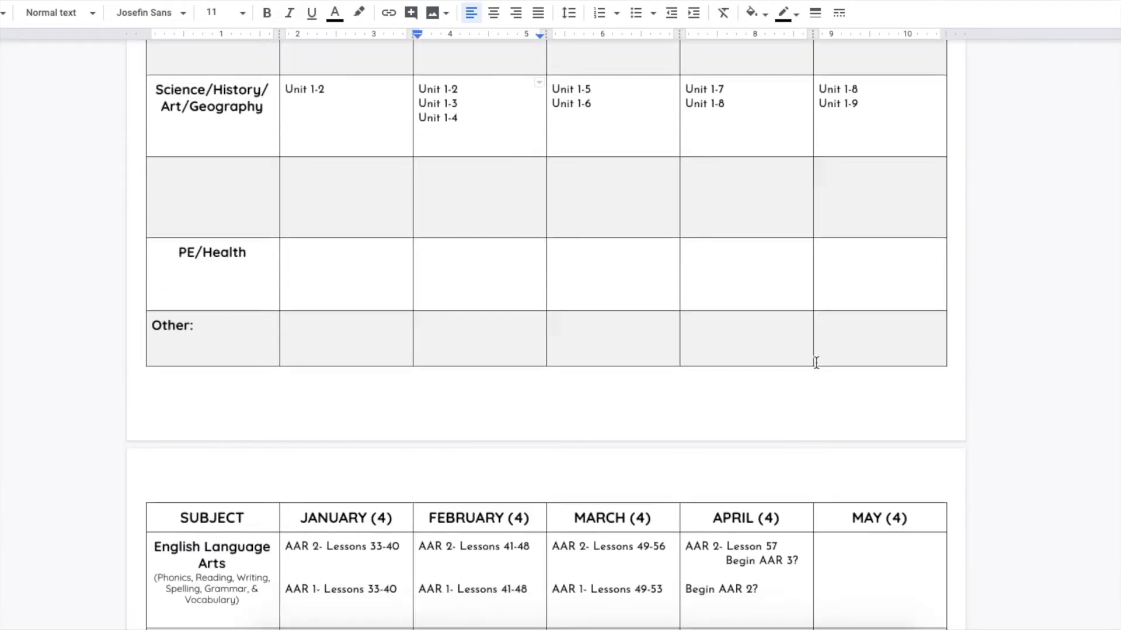
scroll(816, 362, down, 6)
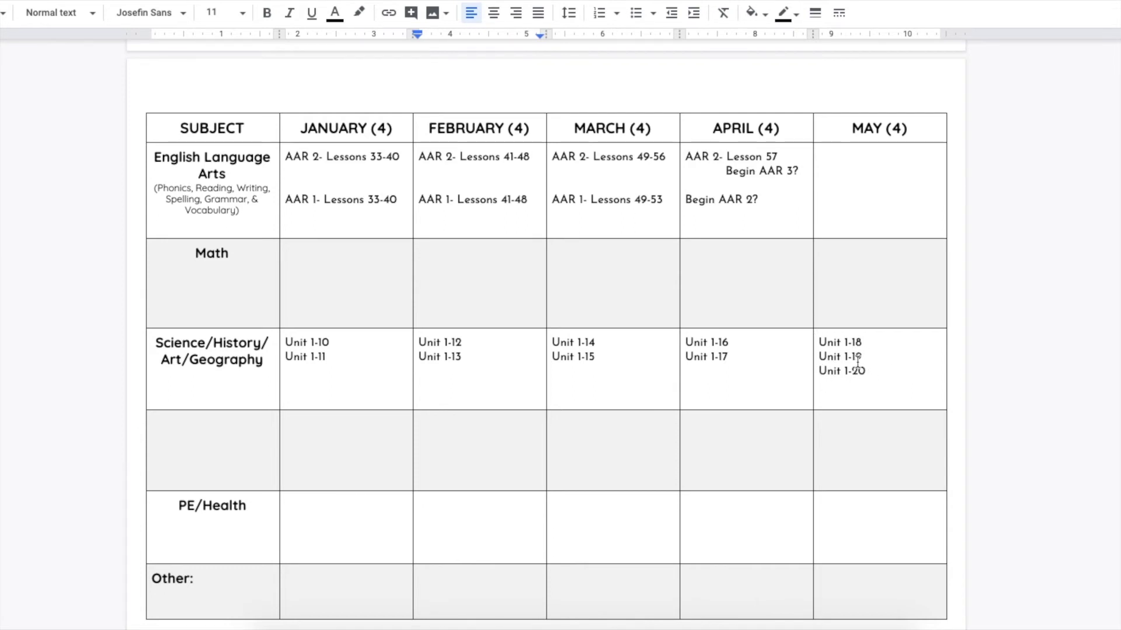
click(322, 261)
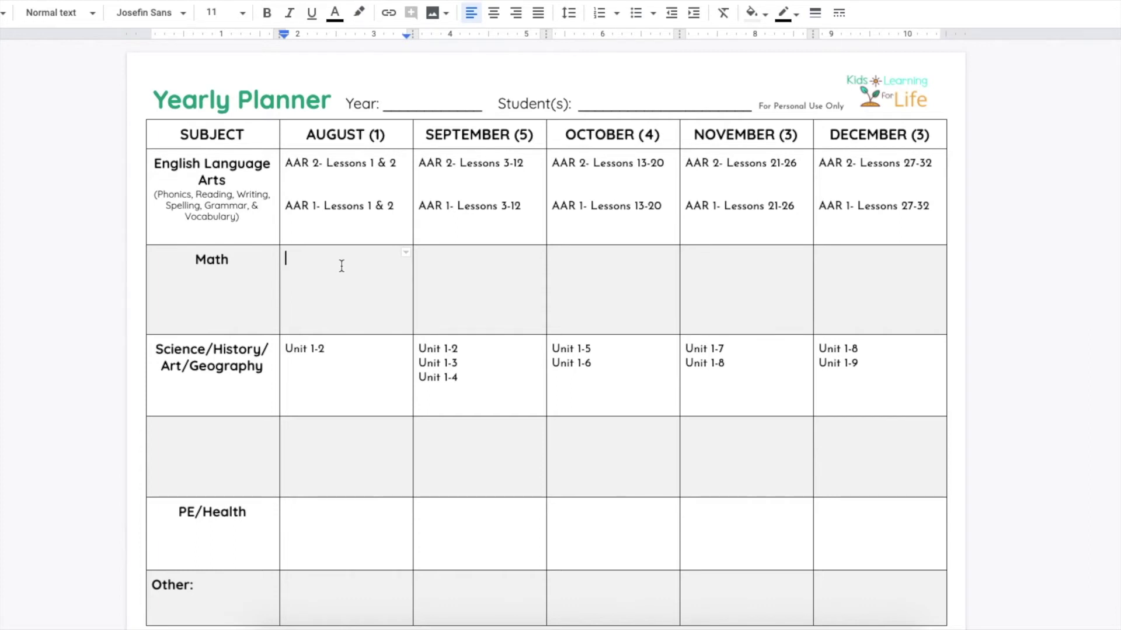
- Enter '3- #'s to 10,000' in August and September Math, adding 'Add & Subtract' in September
text(3-)
text(#'s to 10,000)
click(441, 261)
text(3- )
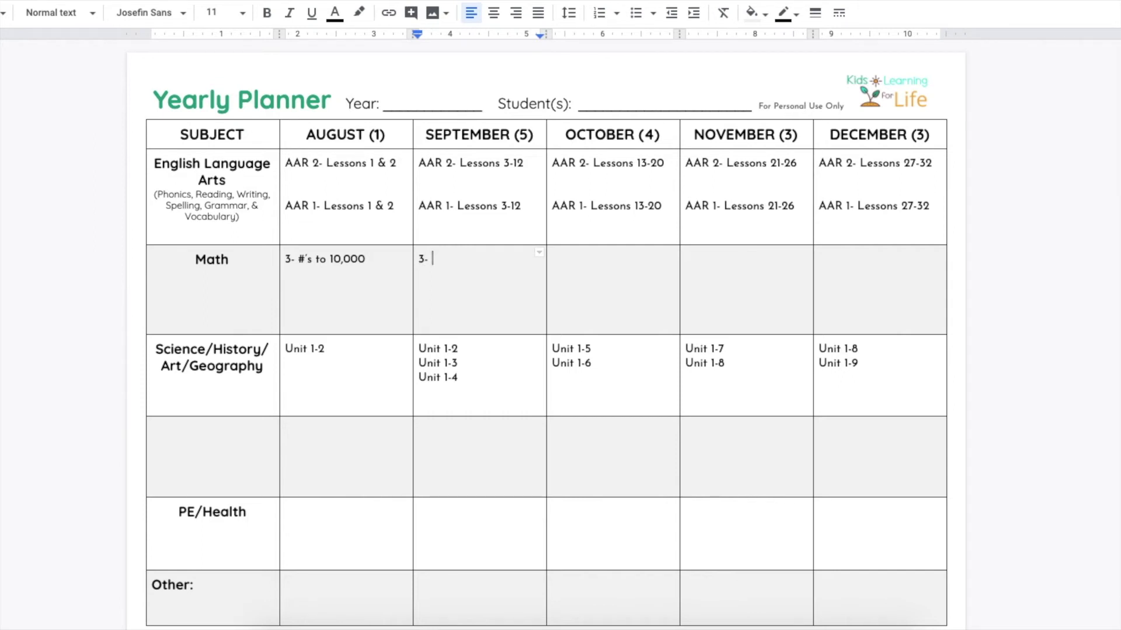
text(#'s to 10,00)
key(Return)
text(Add & Subract)
- Enter '3- Mult. & Div of 6, 7, 8, & 9' in the October Math cell
key(Tab)
text(3- )
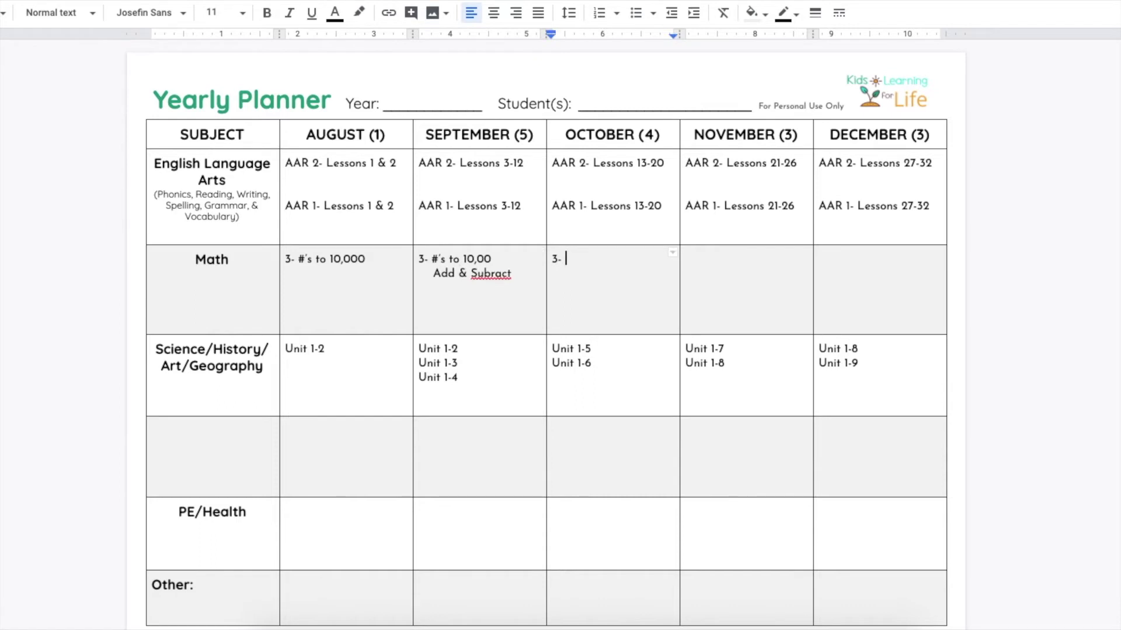
text(Mult/)
key(BackSpace)
text(. & Div of 6, 7, 8, & 9)
click(704, 260)
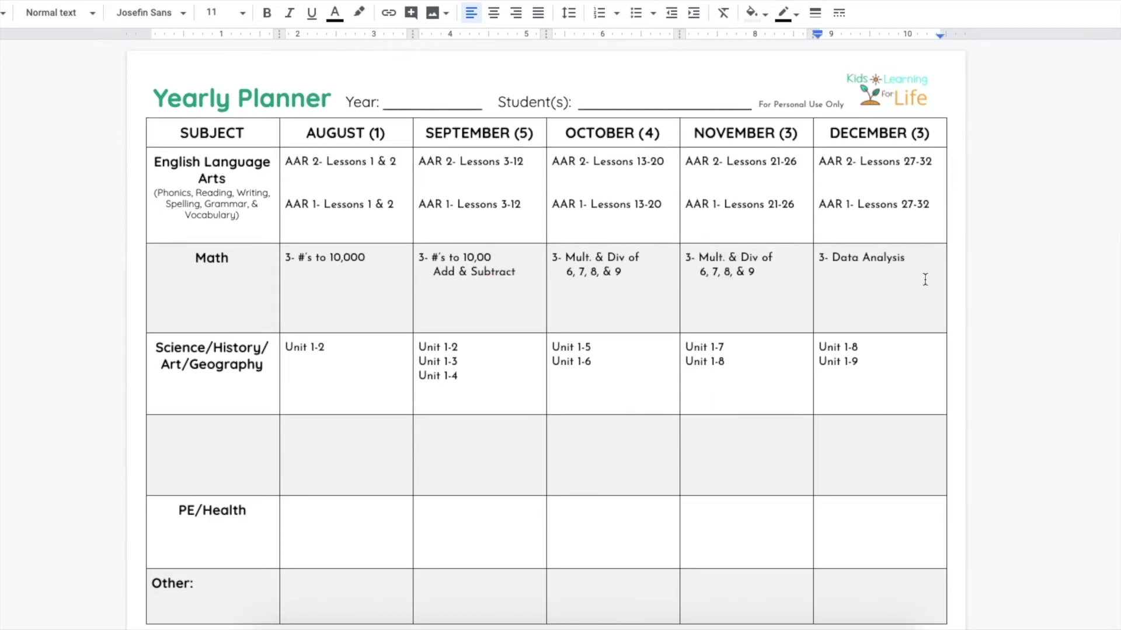
- Add '2-' and '1-' lines beneath '3- Length' in the January Math cell
scroll(925, 279, down, 10)
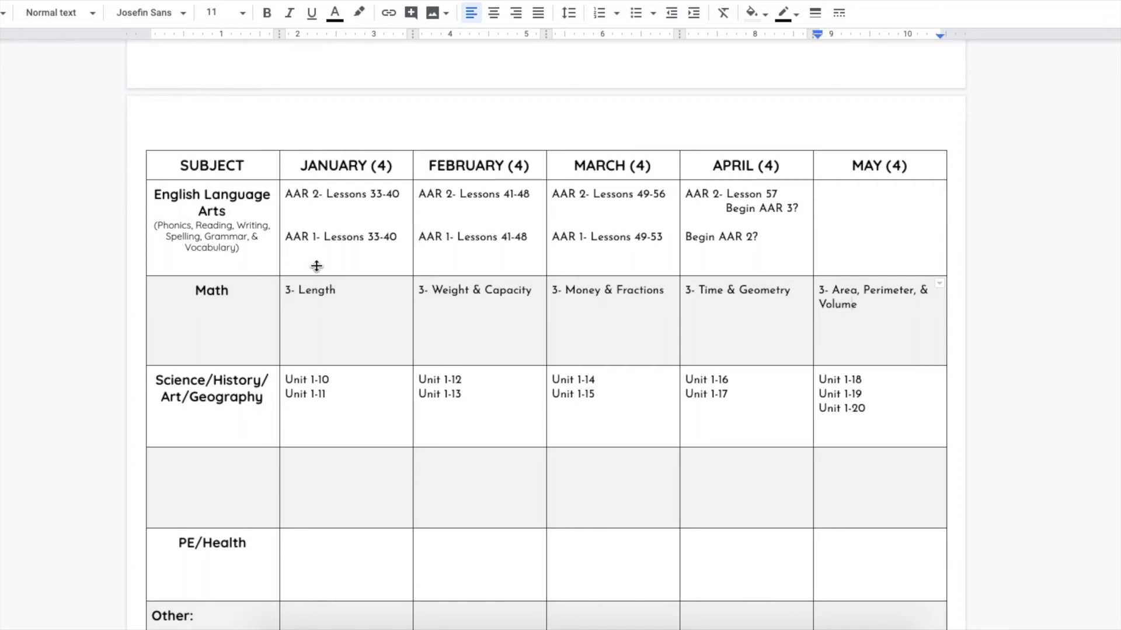
click(297, 314)
key(Return)
key(Return)
text(2-)
key(Return)
key(Return)
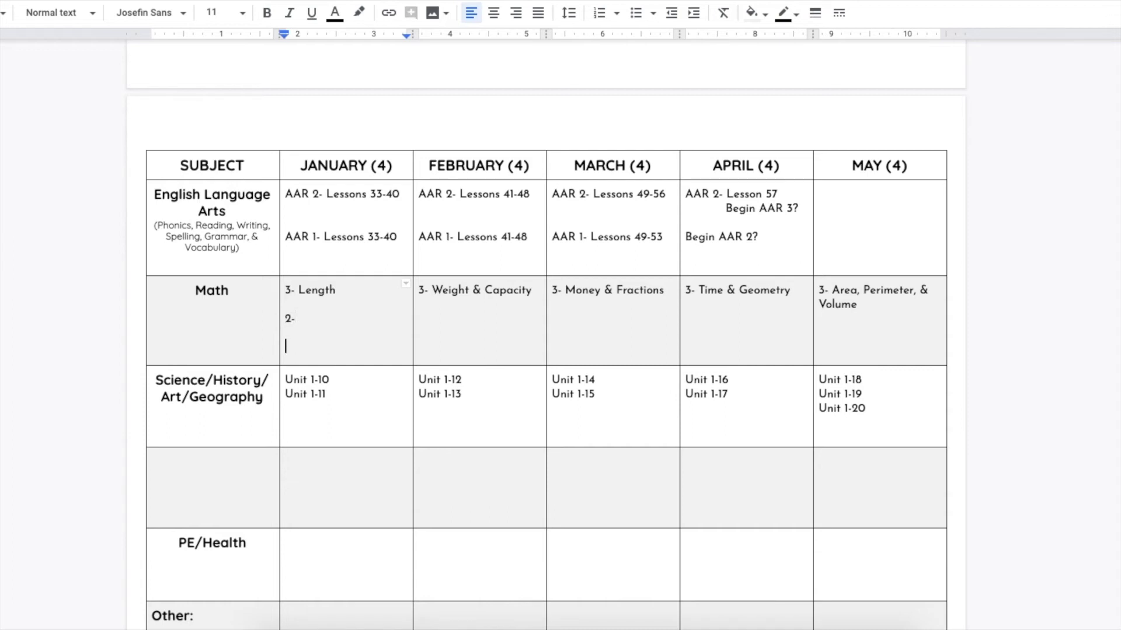
text(1-)
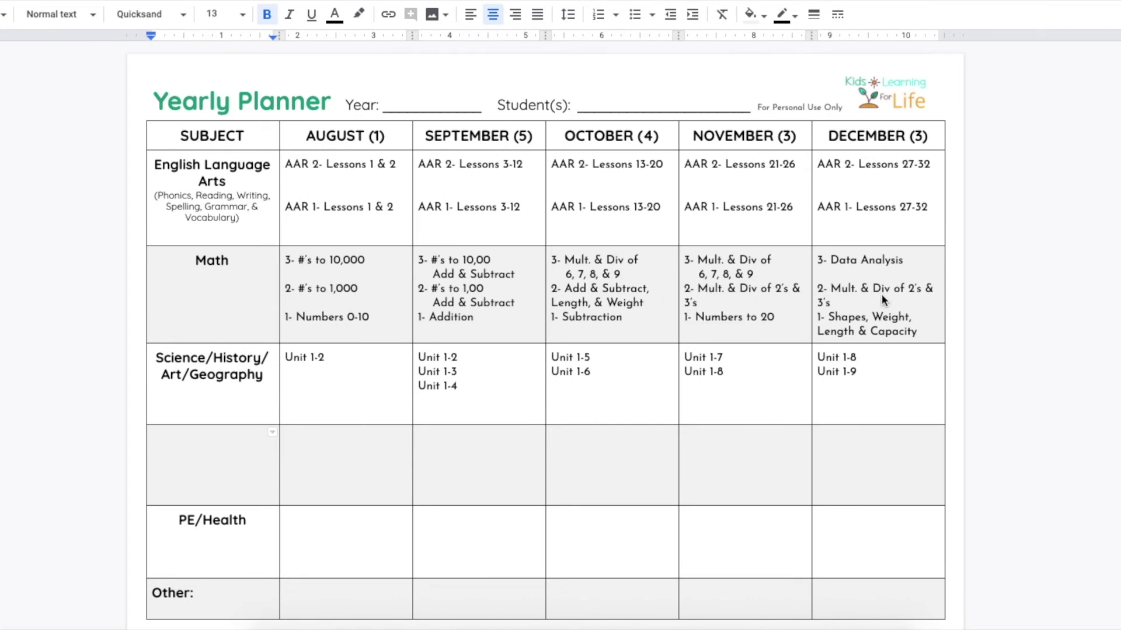
scroll(882, 293, down, 9)
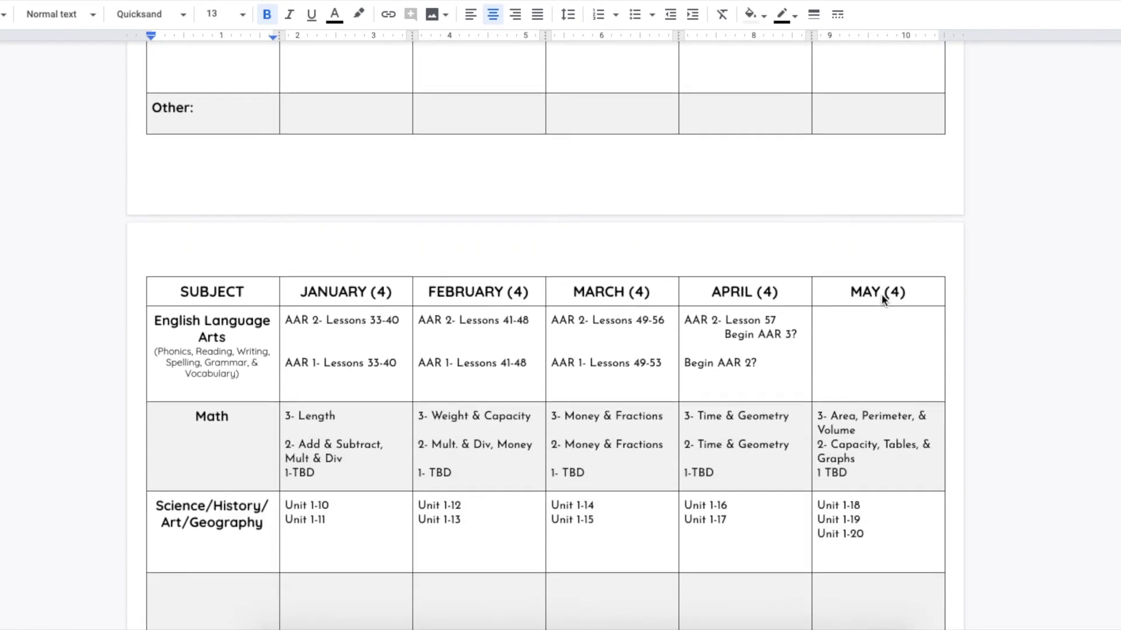
scroll(882, 296, down, 2)
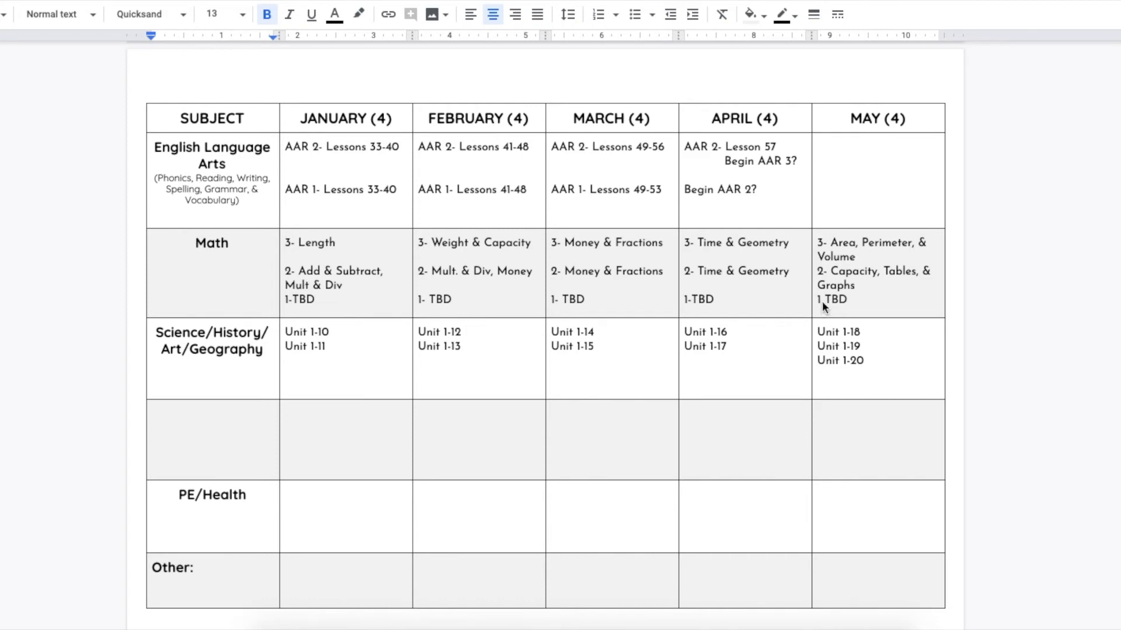
scroll(730, 320, up, 8)
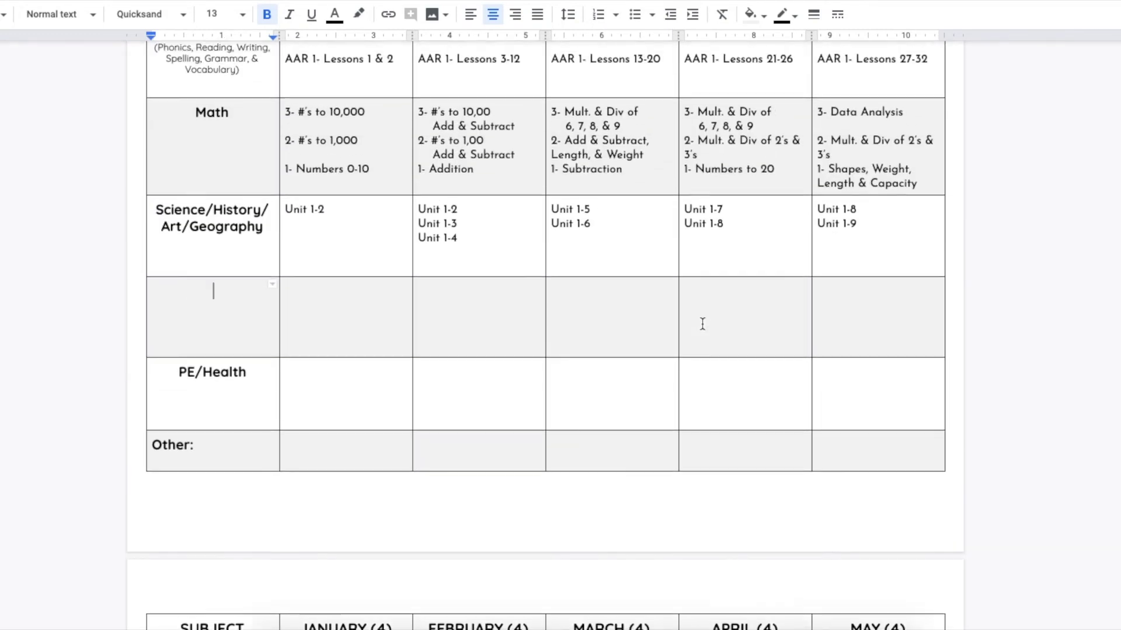
scroll(702, 324, up, 3)
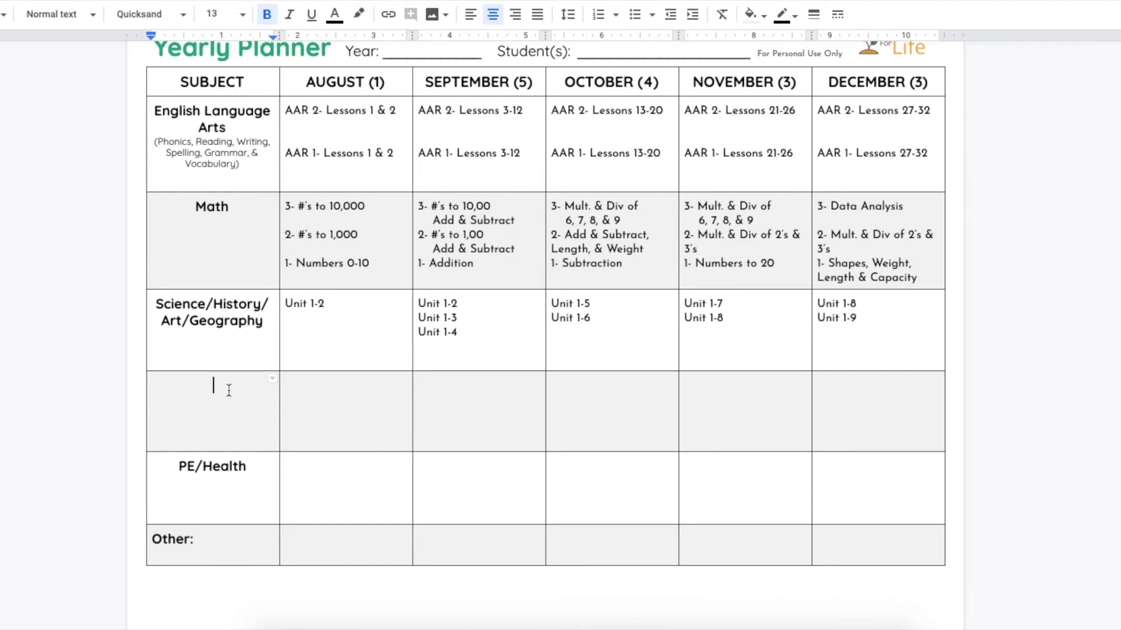
text(Daily Work)
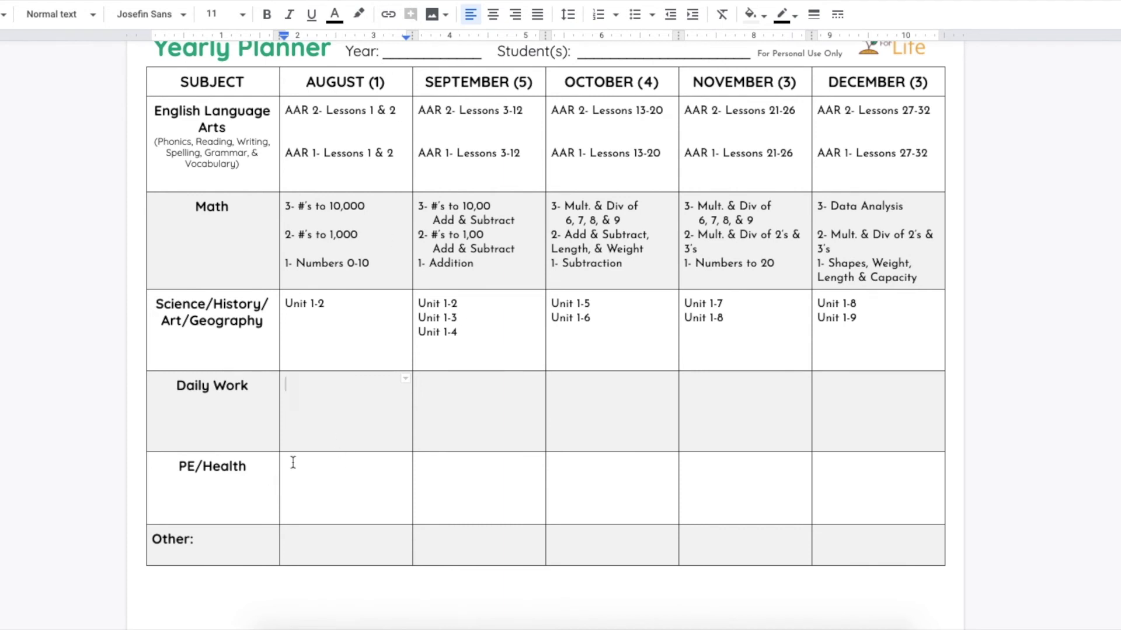
- Enter Week 1, Weeks 2-6 and Weeks 7-10 in the August–October Daily Work cells
text(Week 1)
click(419, 384)
text(Week)
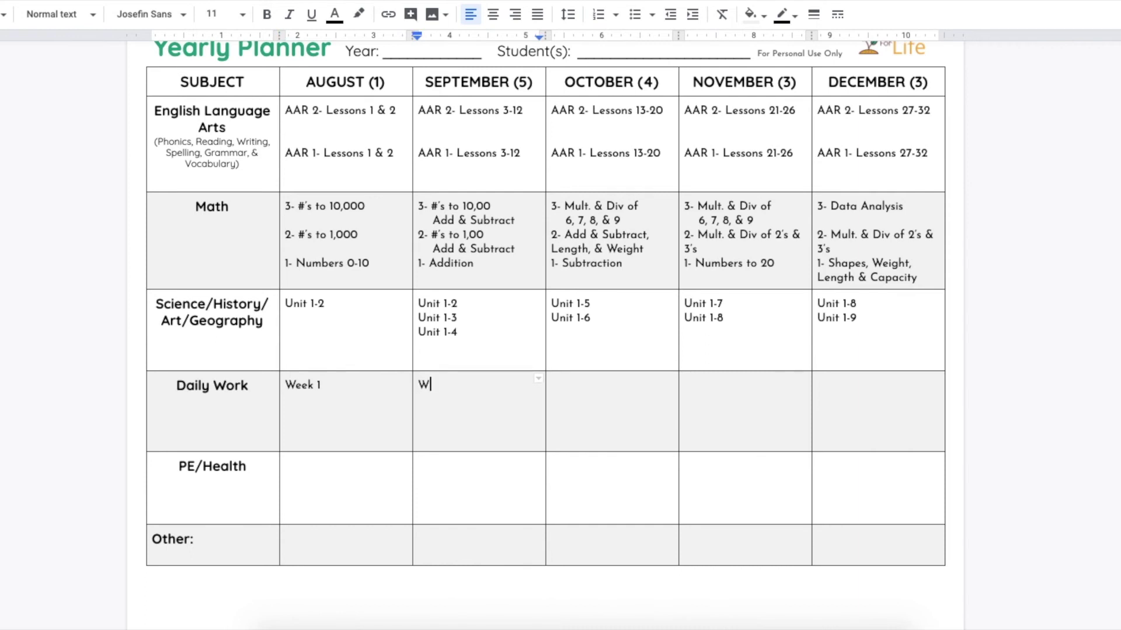
text(s 2-6)
key(Tab)
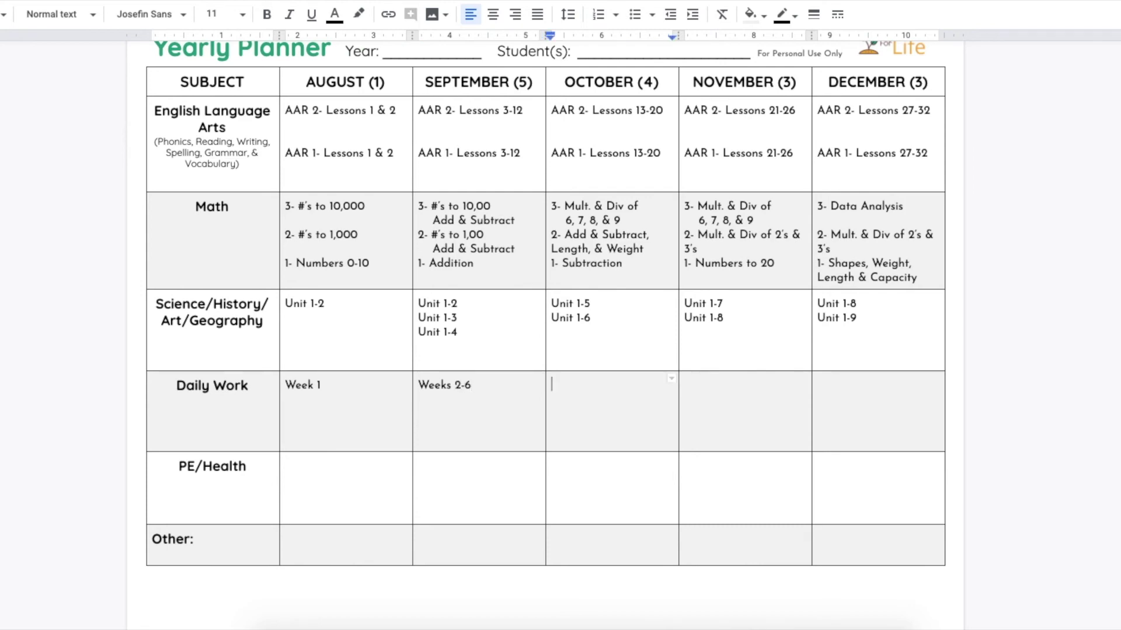
text(Weeks 7-10)
key(Tab)
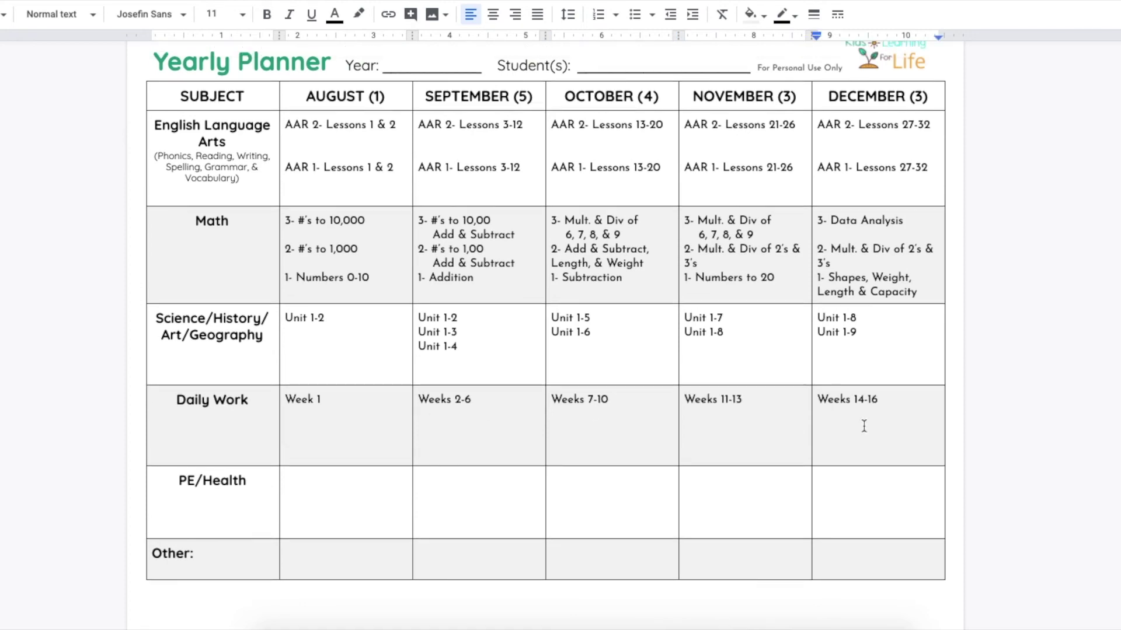
scroll(523, 443, down, 10)
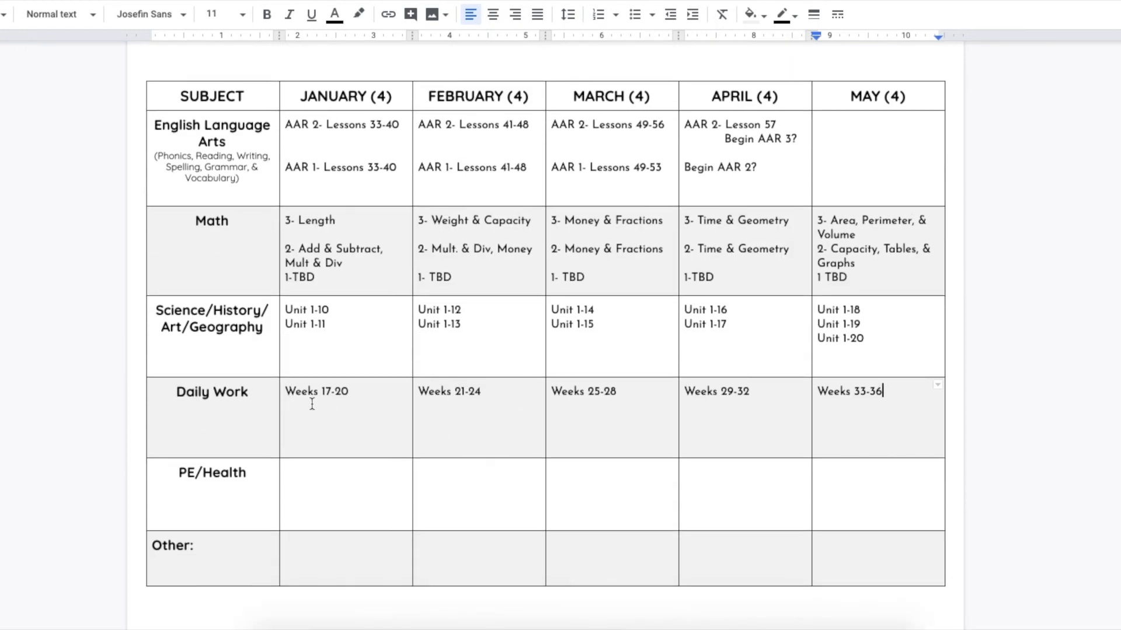
scroll(446, 406, up, 10)
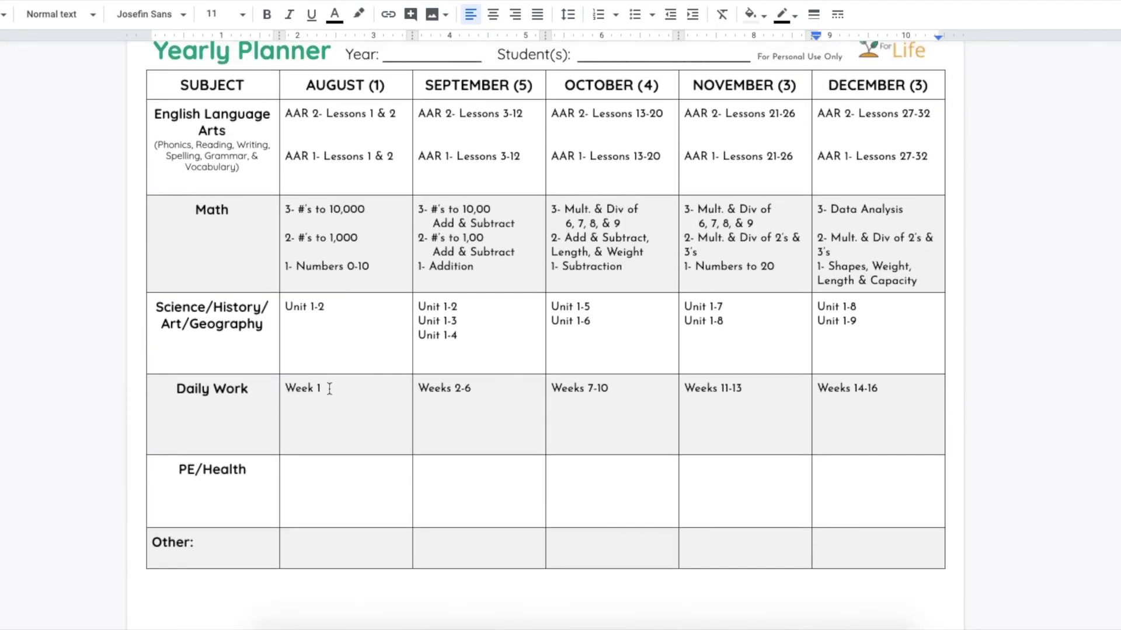
click(329, 388)
- Add a 'Good Morning Kindergarten' line below Week 1 in the August Daily Work cell
key(Return)
key(Return)
text(Good Morning Kin)
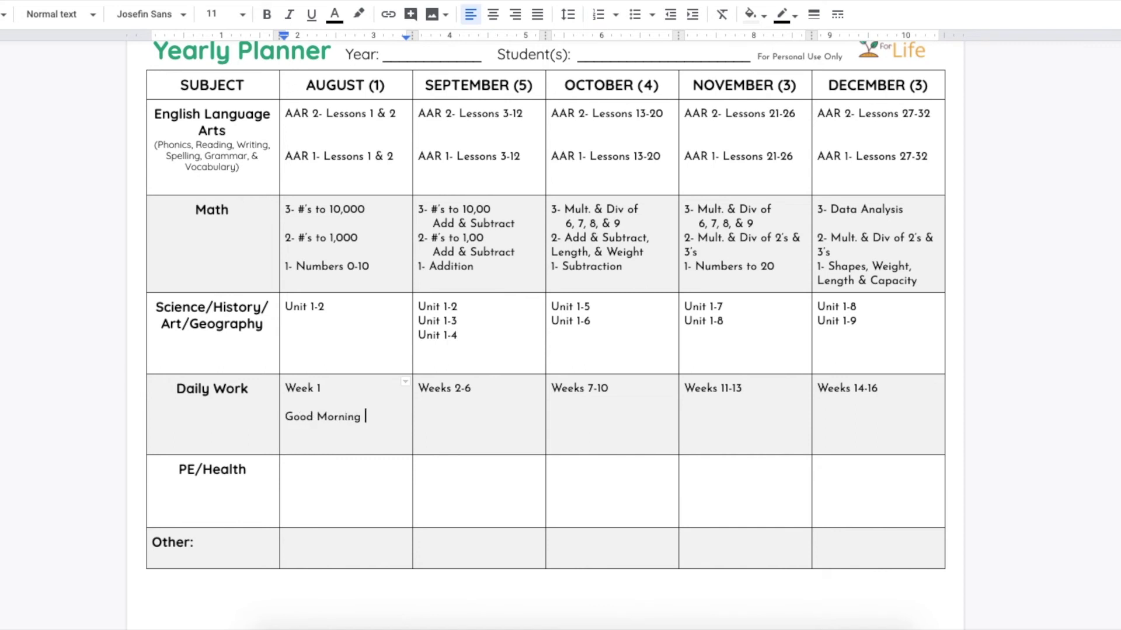
text(rgarten (August)
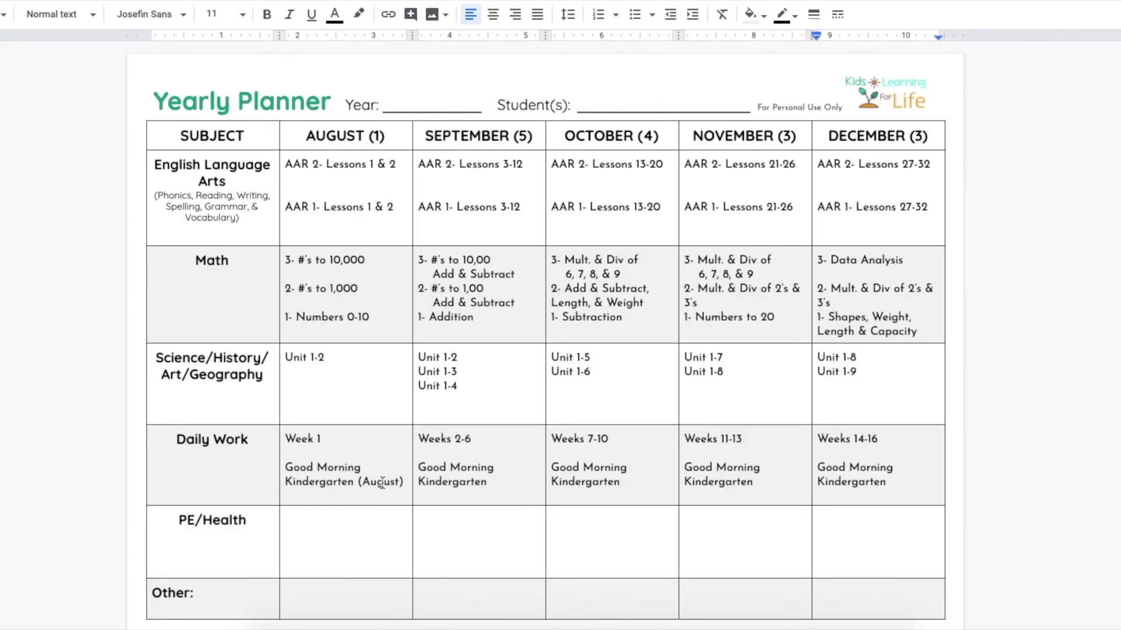
scroll(382, 482, down, 1)
click(300, 488)
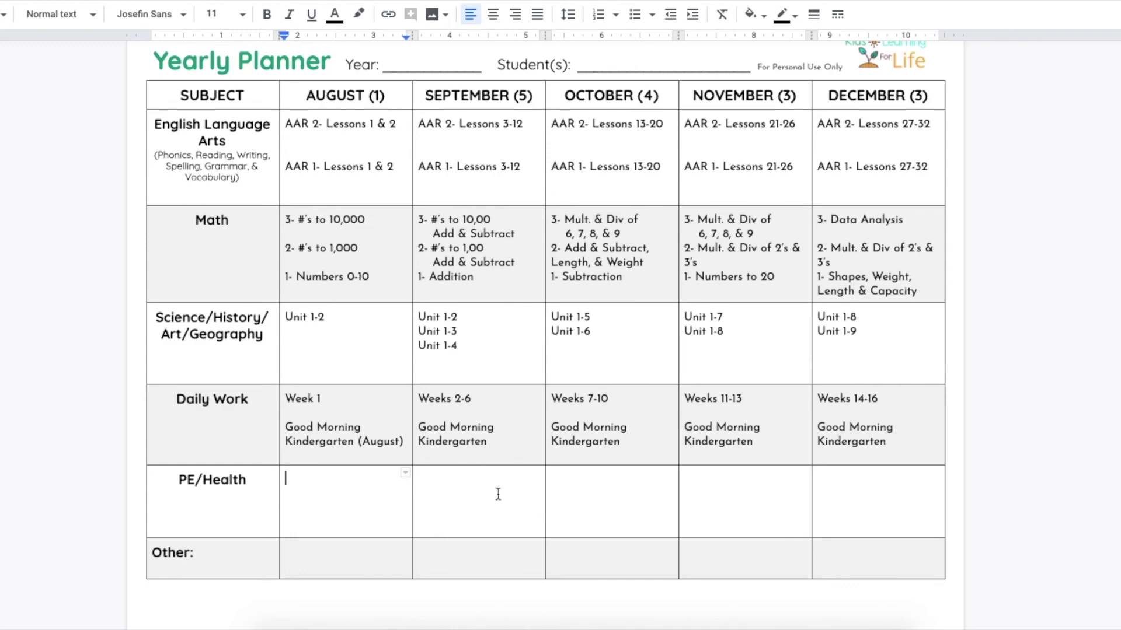
scroll(352, 491, down, 12)
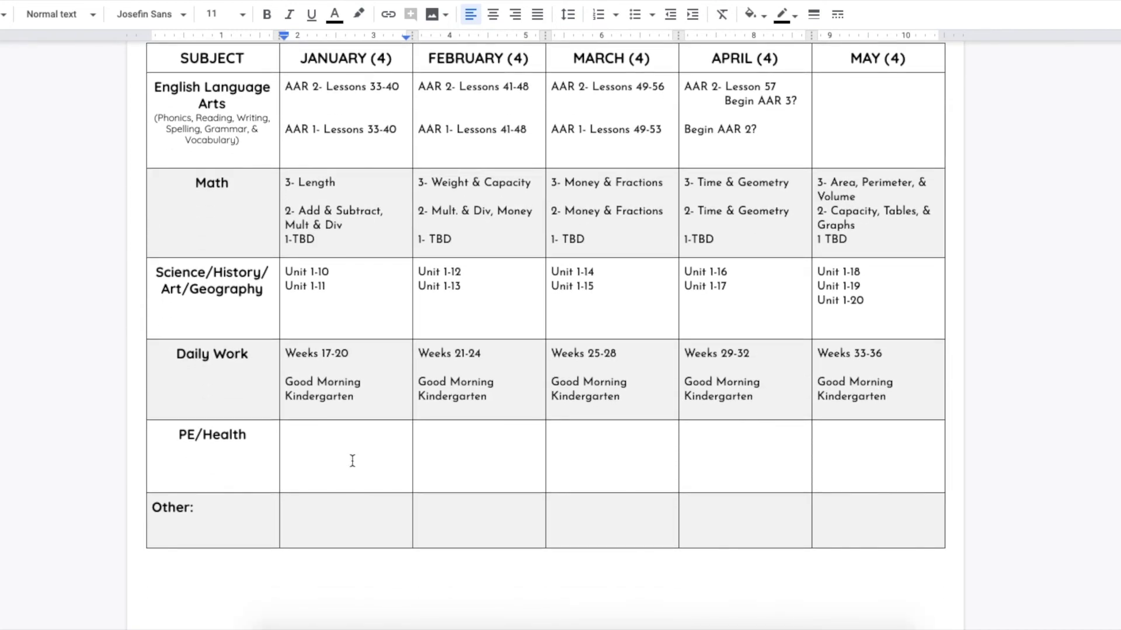
- Scroll back up to bring the PE/Health row into view
scroll(353, 461, up, 12)
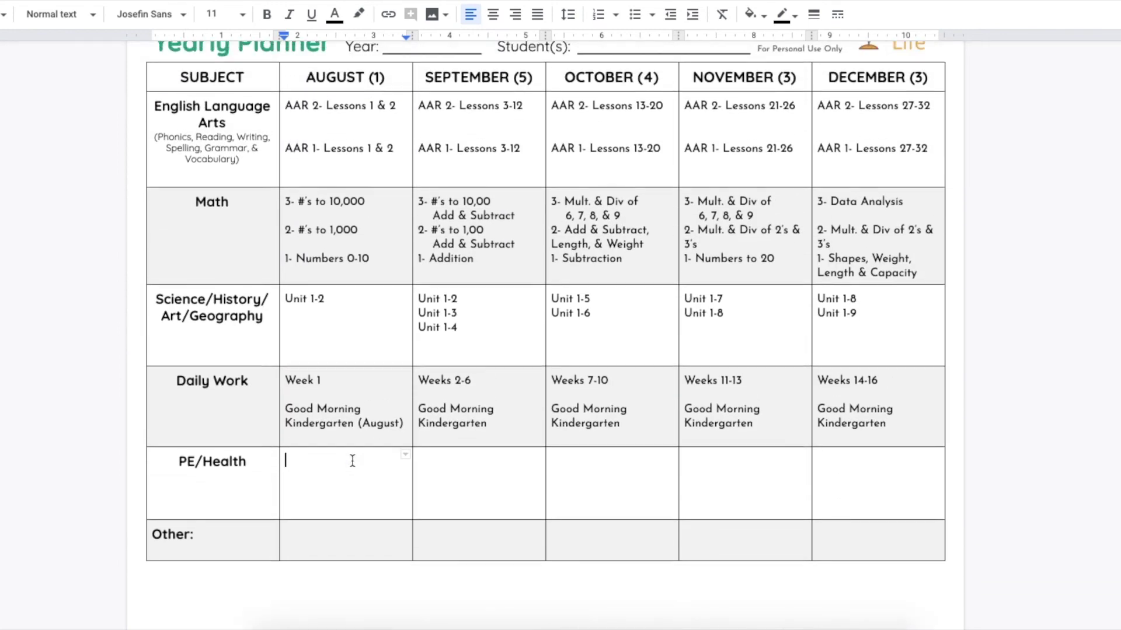
scroll(352, 479, up, 1)
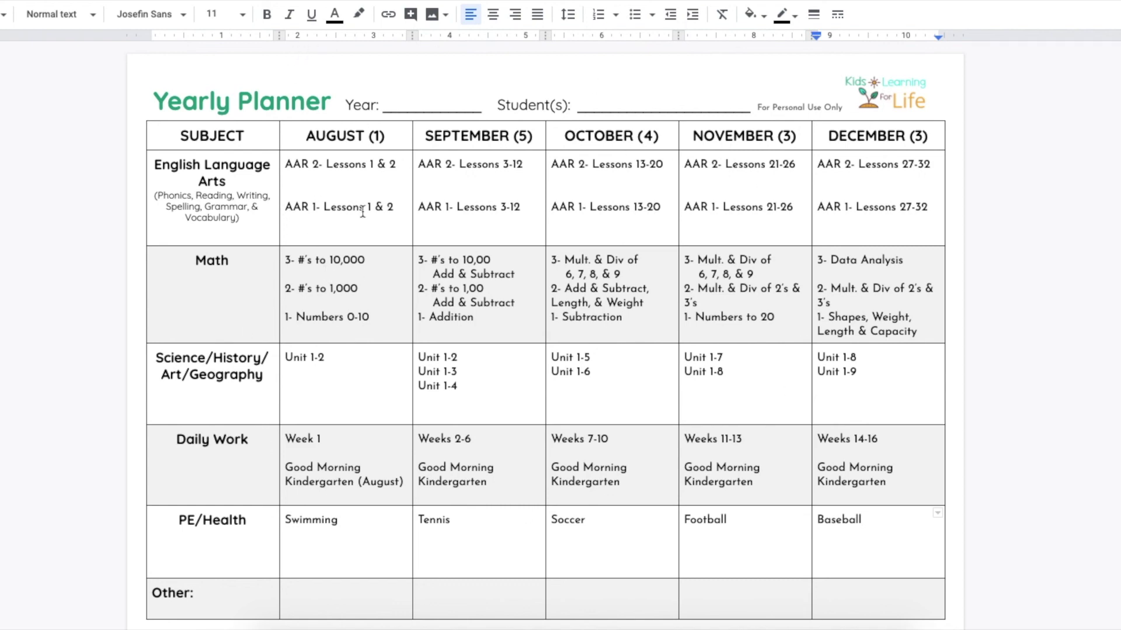
scroll(879, 354, down, 12)
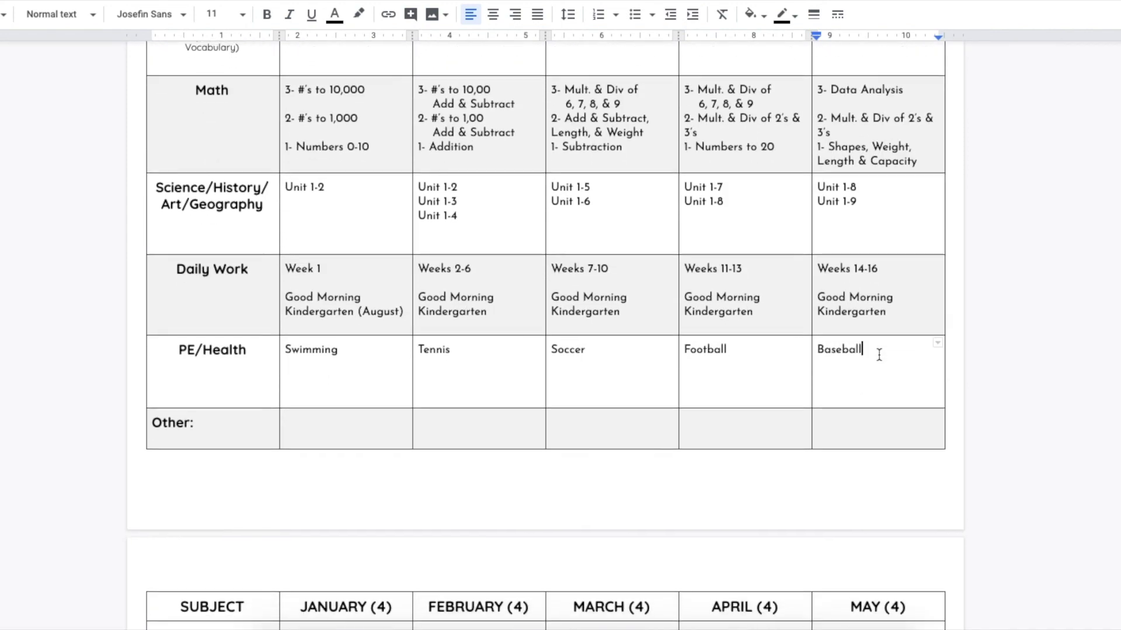
scroll(880, 354, up, 12)
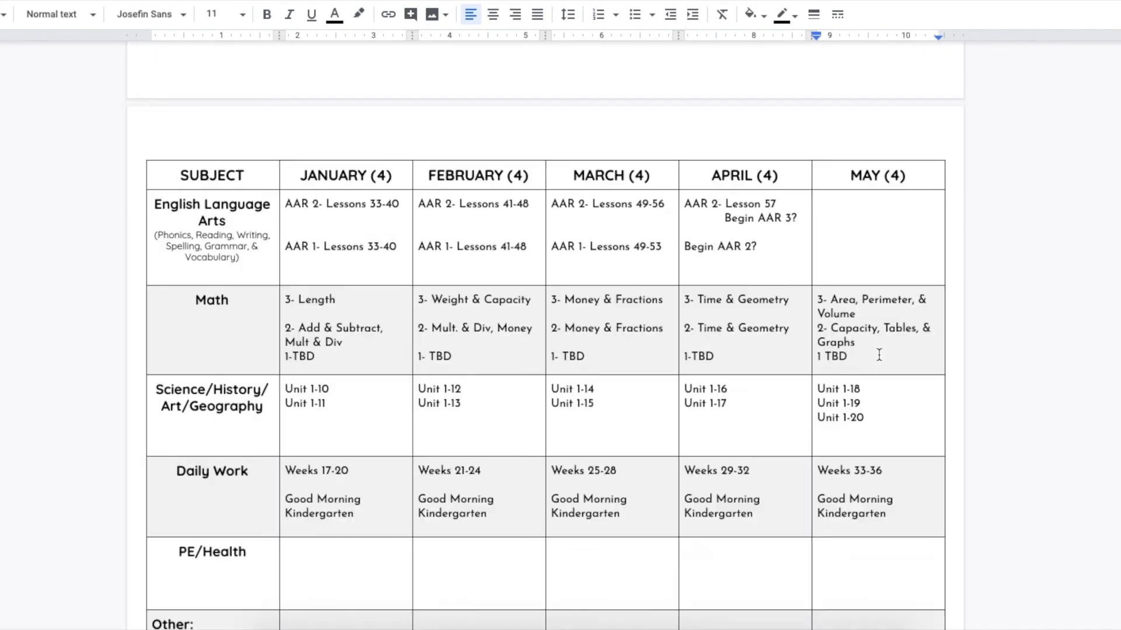